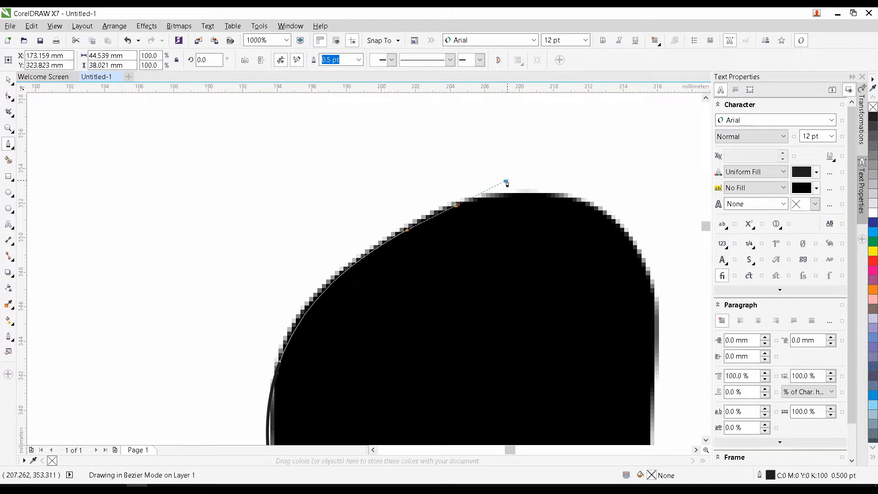
Trace over the rounded top of the silhouette's upper lobe and down its right side to the narrow neck
drag(507, 181, 507, 181)
drag(618, 221, 508, 217)
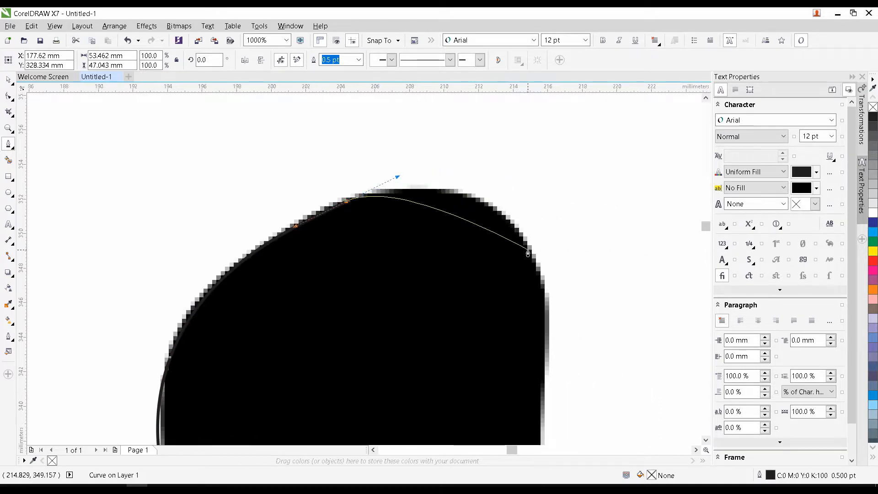
drag(529, 255, 557, 321)
drag(544, 387, 539, 261)
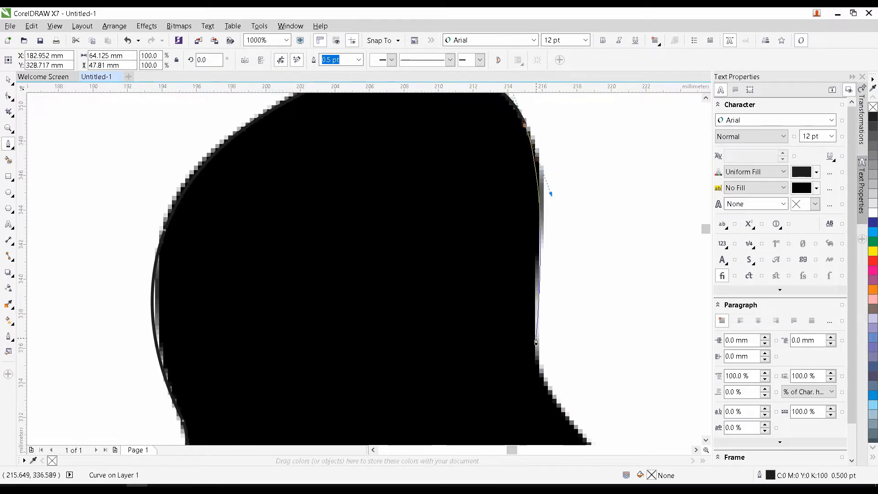
drag(536, 352, 544, 408)
drag(544, 408, 387, 204)
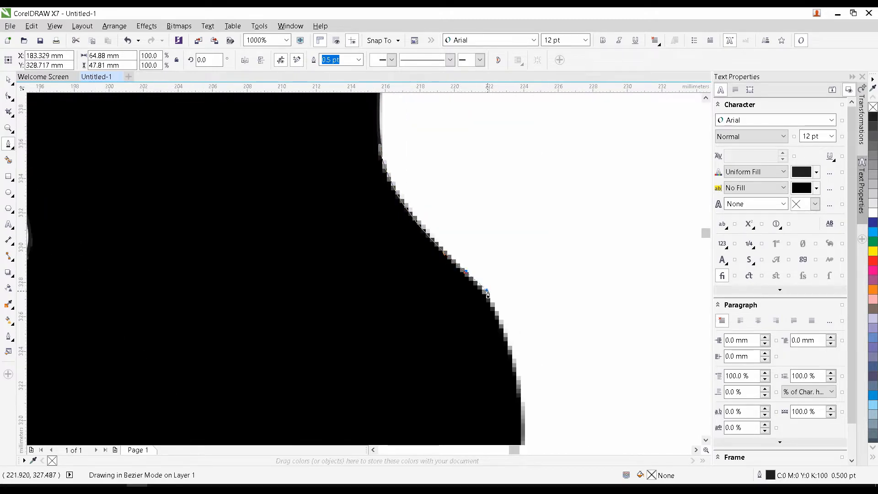
Continue the pen path around the bulge below the lobe with curve nodes following its right edge
drag(487, 291, 487, 291)
drag(523, 412, 471, 234)
scroll(495, 192, down, 1)
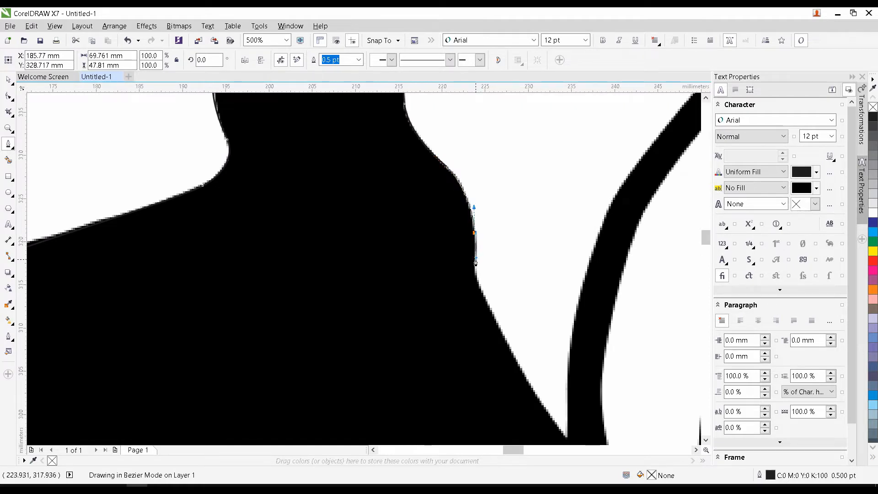
drag(475, 259, 475, 260)
drag(476, 260, 463, 178)
scroll(465, 198, up, 1)
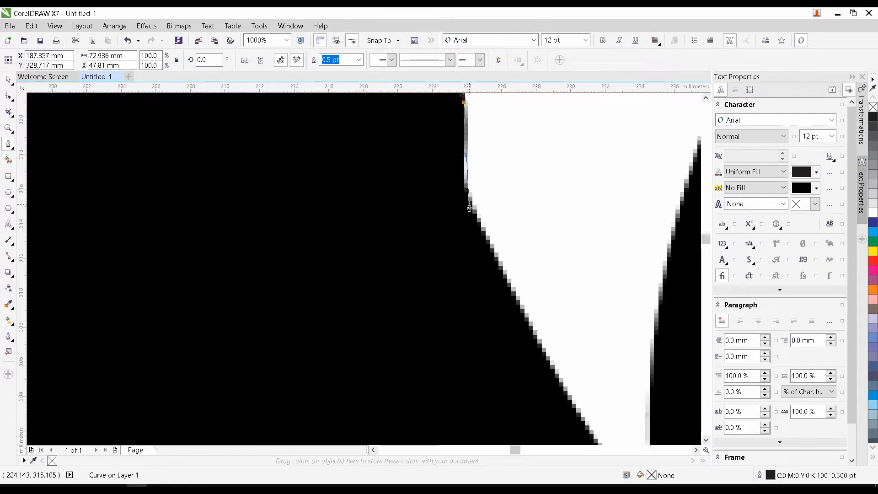
Trace down to the V-shaped notch's tip at about (234.6, 297.1) mm and cut the node's outgoing handle
drag(537, 341, 447, 164)
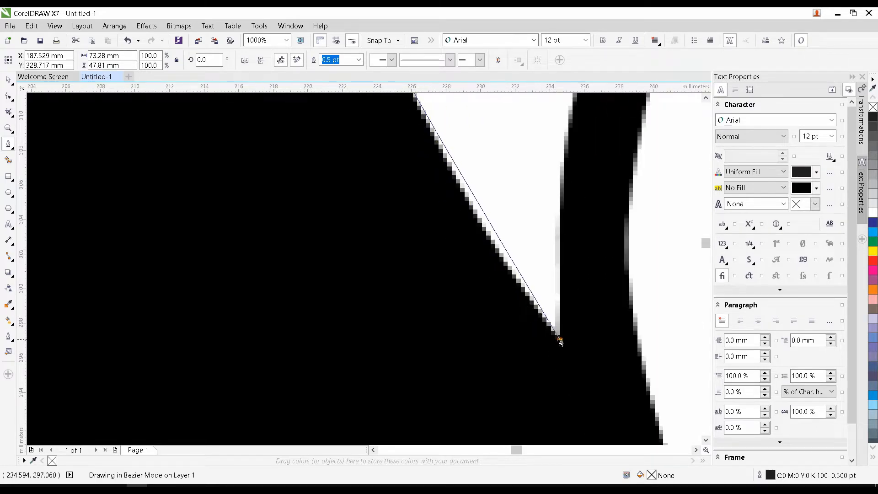
drag(560, 340, 605, 381)
drag(559, 342, 492, 354)
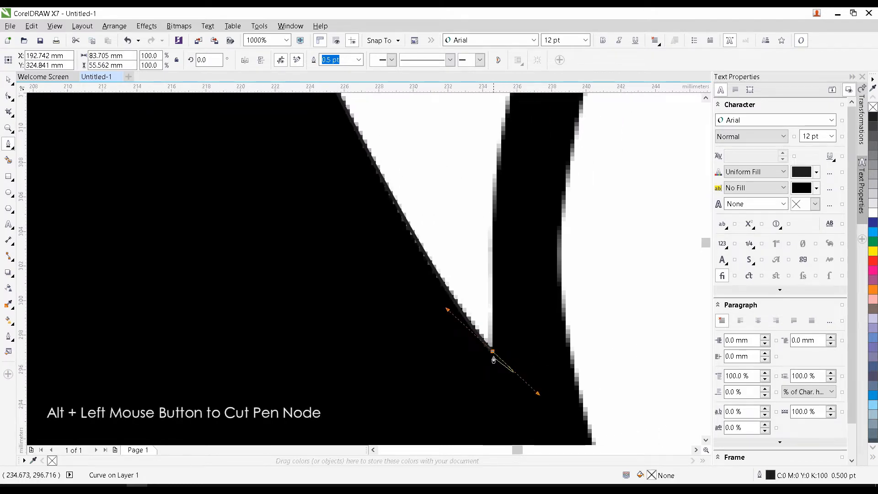
Trace the long curved band upward to the small spike's base at about (291.8, 365.7) mm and cut the handle there
scroll(402, 281, down, 2)
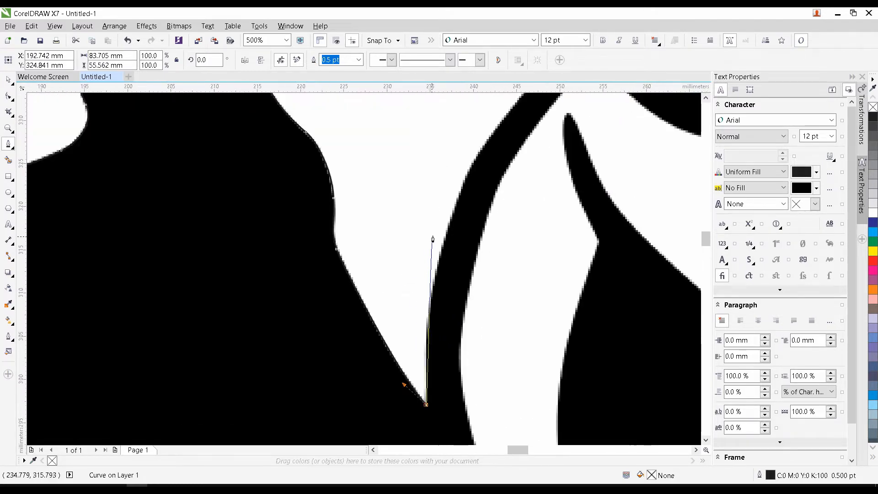
drag(454, 209, 486, 128)
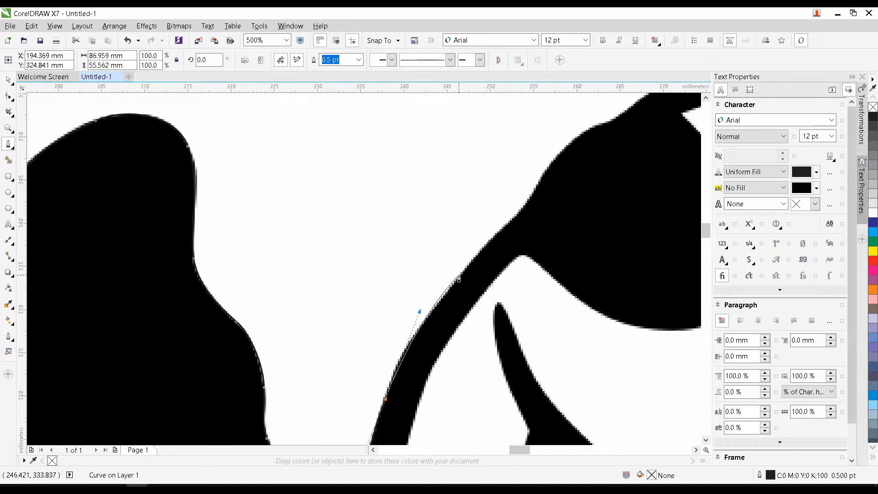
drag(497, 233, 497, 233)
scroll(498, 232, down, 1)
scroll(553, 139, up, 1)
drag(471, 294, 478, 282)
scroll(525, 227, up, 1)
drag(436, 338, 681, 250)
scroll(533, 285, down, 1)
scroll(631, 258, up, 1)
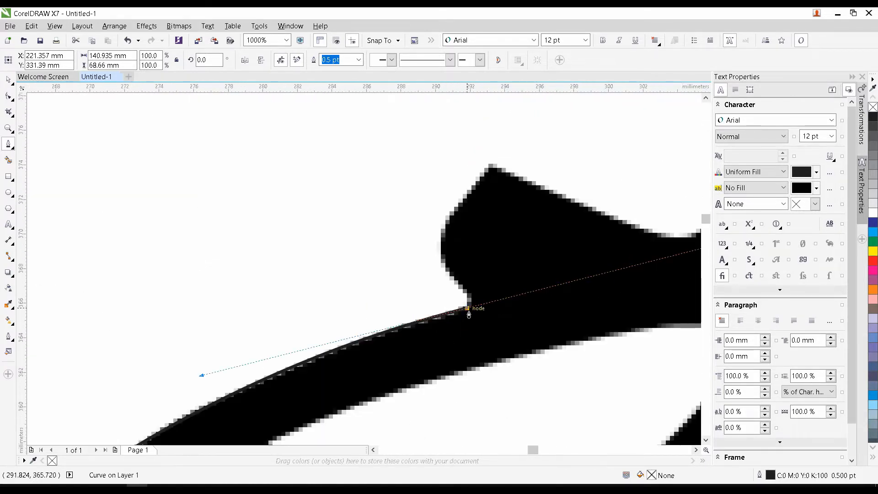
alt+click(468, 307)
Trace the small spike's curved left edge up to a corner node at its tip
scroll(468, 305, up, 1)
drag(469, 294, 461, 285)
scroll(460, 279, down, 1)
scroll(455, 151, up, 1)
drag(324, 302, 349, 233)
click(419, 162)
Trace the small spike's right slope down into the shallow dip beside it
scroll(550, 255, down, 2)
scroll(624, 260, up, 1)
drag(341, 285, 374, 282)
drag(435, 232, 459, 216)
Trace the rising slope to the tall pointed tip near 326.5 mm horizontally and 385 mm vertically, and cut the tip's outgoing handle
scroll(483, 201, down, 1)
drag(508, 187, 393, 330)
scroll(511, 236, up, 1)
drag(473, 261, 550, 226)
drag(507, 247, 503, 172)
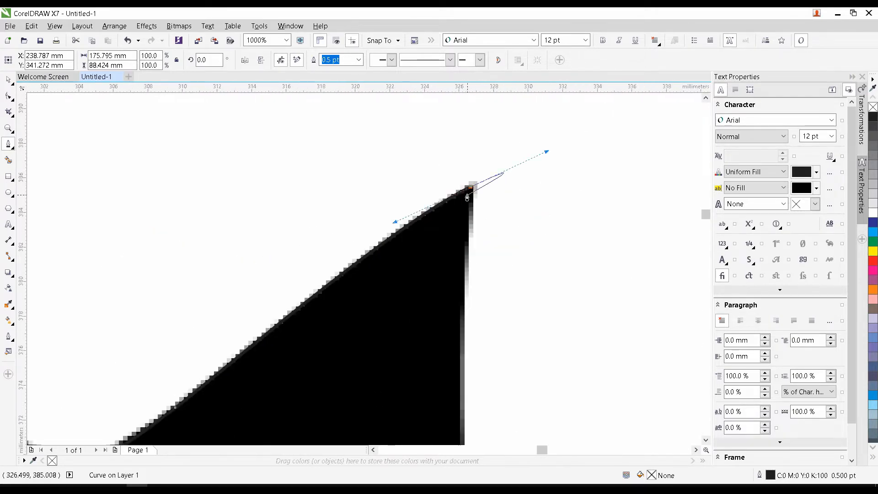
alt+click(471, 187)
Trace down the tall point's right side and around the curved inner corner at its base
drag(478, 305, 438, 110)
drag(424, 293, 431, 340)
drag(523, 355, 571, 373)
scroll(570, 374, down, 2)
scroll(433, 316, up, 1)
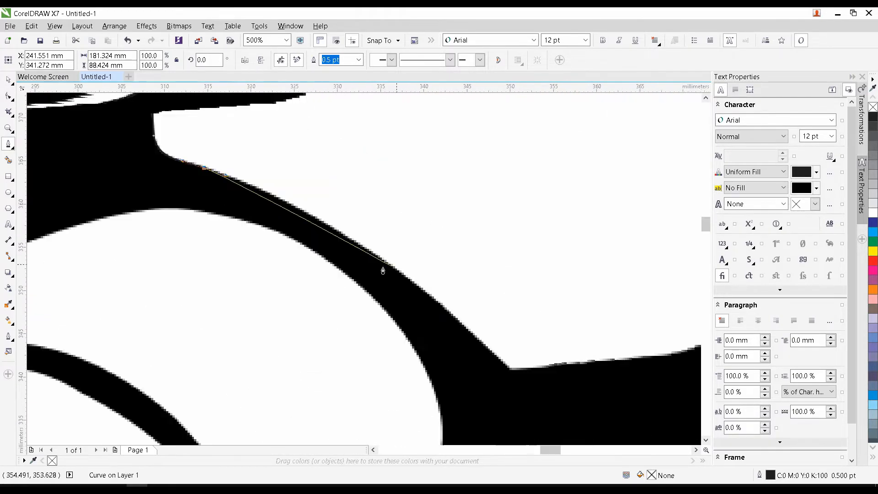
Trace the long downward slope to the sharp corner where the ear-like point begins and cut the handle there
drag(508, 370, 657, 397)
drag(603, 265, 307, 385)
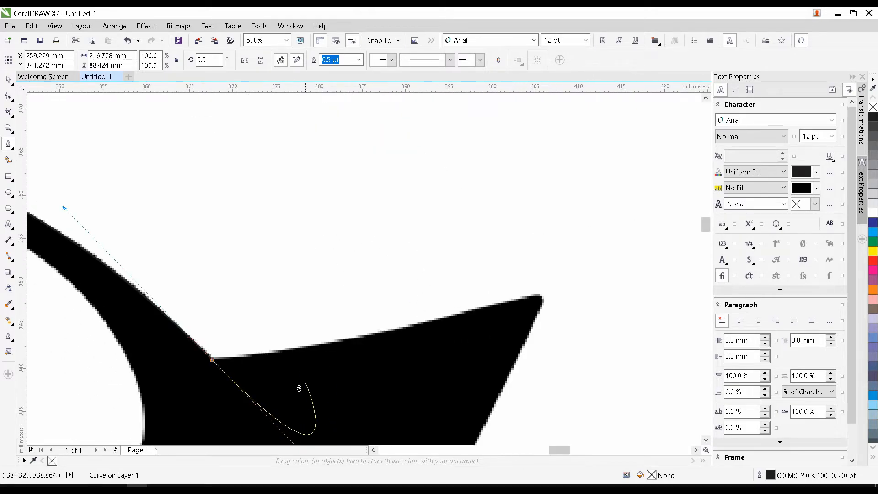
alt+click(212, 359)
Trace the upper edge of the ear-like point to its tip and cut the tip's outgoing handle
drag(215, 356, 245, 329)
drag(566, 267, 651, 238)
drag(566, 261, 540, 265)
alt+click(564, 205)
Trace the outer edge of the ear-like point downward along the side of the head
scroll(569, 224, up, 1)
scroll(538, 268, down, 2)
drag(481, 406, 431, 322)
drag(406, 404, 405, 404)
drag(412, 429, 410, 234)
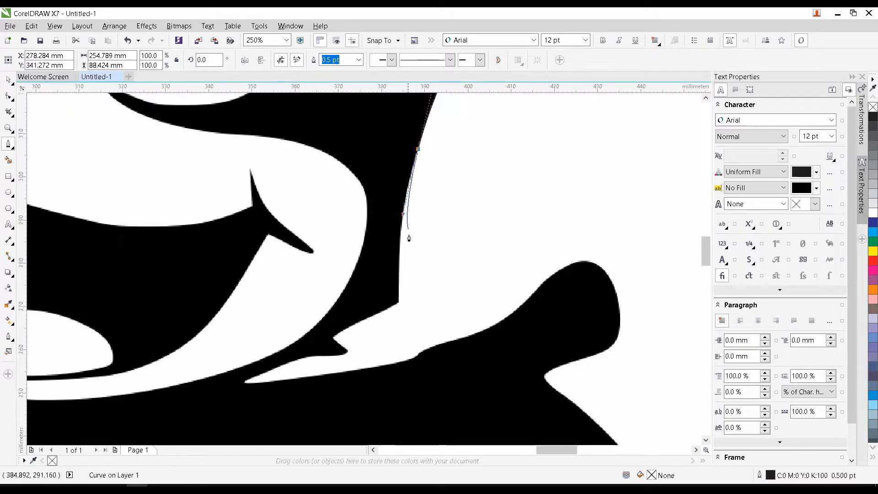
scroll(410, 234, up, 1)
drag(393, 167, 415, 299)
key(ctrl+z)
scroll(415, 298, down, 1)
Trace the head's side down to the corner above the jagged white notch, at about (383.9, 271.0) mm
drag(447, 192, 448, 257)
drag(437, 300, 416, 379)
drag(417, 379, 419, 247)
drag(416, 334, 413, 394)
drag(413, 394, 504, 208)
scroll(504, 147, up, 1)
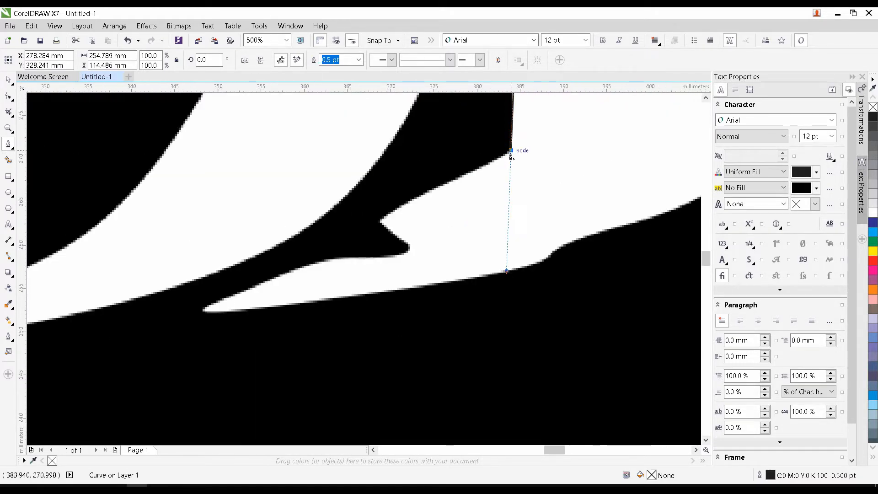
Trace the jagged white notch's upper edge around its small barb and round its narrow pointed end
drag(364, 254, 371, 243)
scroll(399, 209, up, 1)
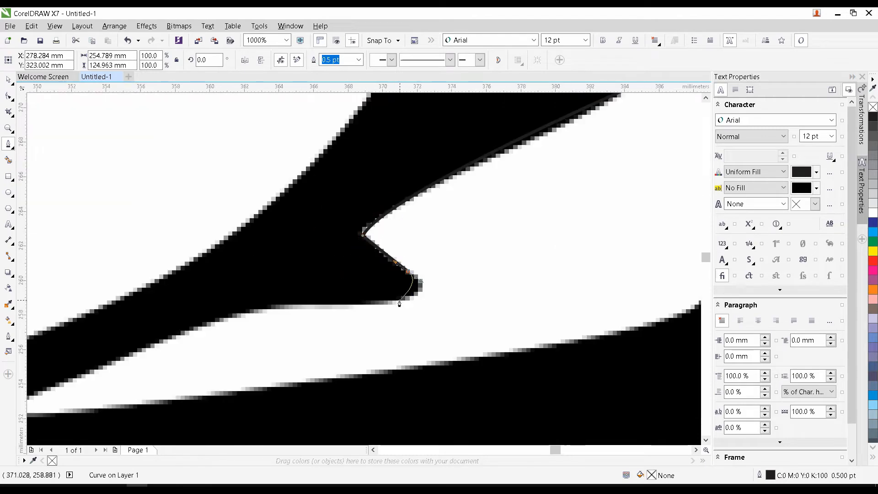
drag(400, 301, 371, 305)
scroll(371, 305, down, 1)
drag(371, 305, 484, 237)
scroll(429, 243, up, 1)
drag(408, 238, 448, 169)
drag(264, 246, 311, 254)
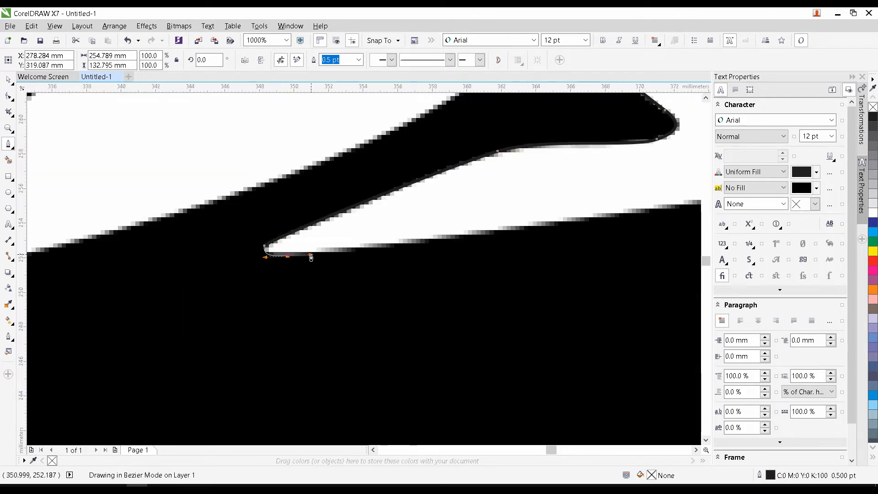
Trace the white notch's lower edge back outward and onto the rising edge of the arm
scroll(311, 255, down, 2)
scroll(466, 204, up, 1)
drag(474, 255, 577, 216)
drag(577, 216, 436, 311)
drag(527, 261, 574, 215)
Trace up and over the rounded top of the thumb
drag(631, 181, 498, 241)
scroll(499, 242, up, 1)
drag(527, 203, 608, 174)
drag(658, 240, 537, 299)
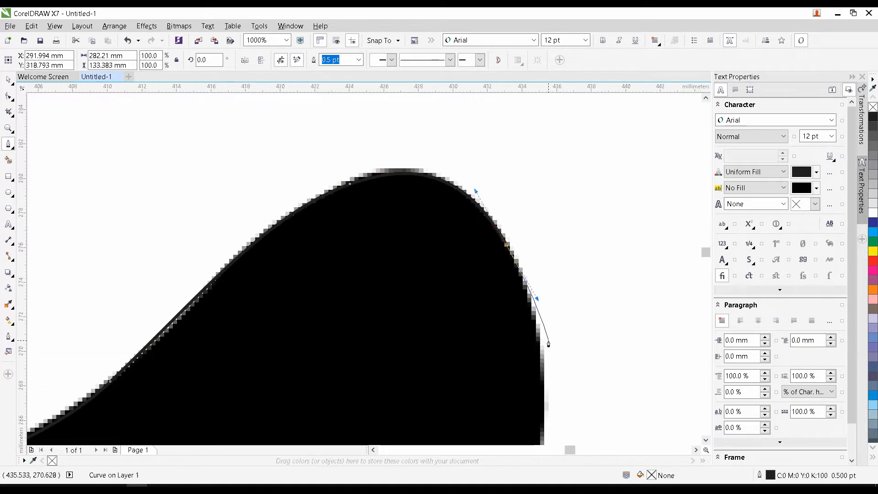
Trace down the thumb's outer side, back along its underside and around the inner bend beside the hand
scroll(547, 356, down, 1)
drag(546, 375, 523, 249)
drag(513, 298, 503, 315)
scroll(436, 338, up, 1)
drag(434, 338, 501, 218)
drag(494, 213, 439, 233)
drag(396, 277, 400, 231)
mouse_move(376, 231)
mouse_down()
mouse_move(377, 251)
mouse_move(393, 229)
mouse_up()
Trace the hand's long outer edge down to the first finger and around the fingertip
drag(456, 274, 488, 303)
scroll(489, 304, down, 1)
drag(526, 337, 488, 260)
drag(592, 356, 468, 357)
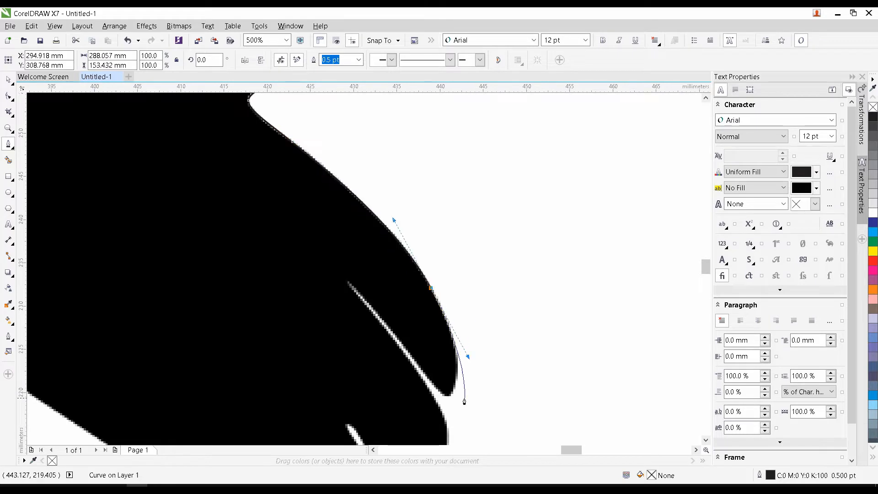
scroll(462, 399, up, 1)
drag(436, 395, 424, 395)
drag(384, 343, 465, 355)
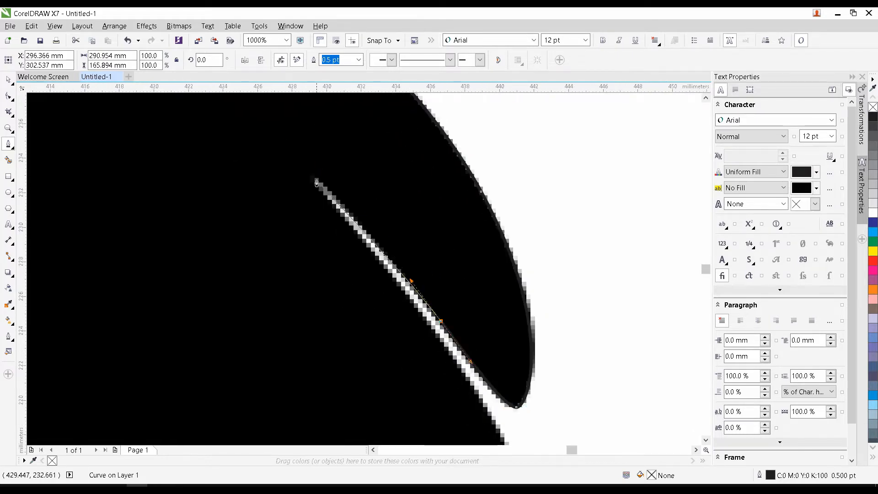
Trace around the first finger slit's inner end at about (429.4, 232.7) mm and back down its other side
drag(316, 188, 317, 189)
drag(344, 243, 343, 204)
drag(467, 342, 511, 415)
drag(510, 411, 485, 204)
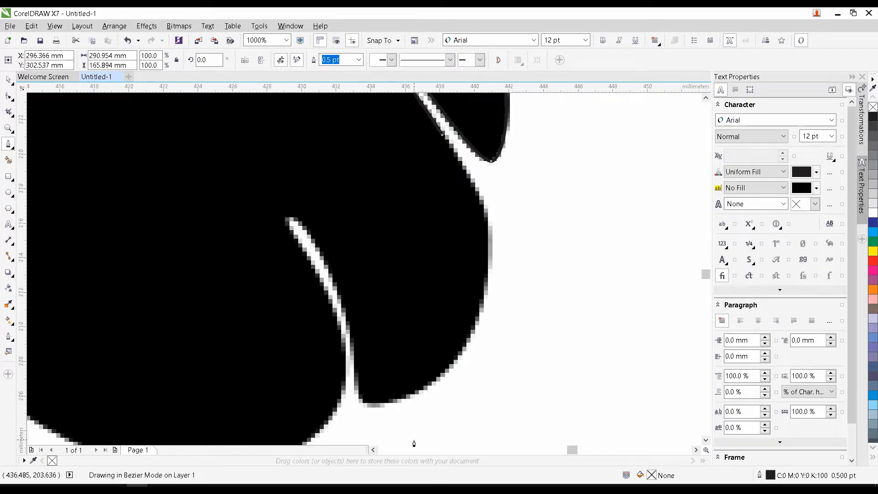
Trace around the second finger, up the next slit to its end near (430, 216.5) mm, and down the slit's other side
drag(414, 442, 411, 398)
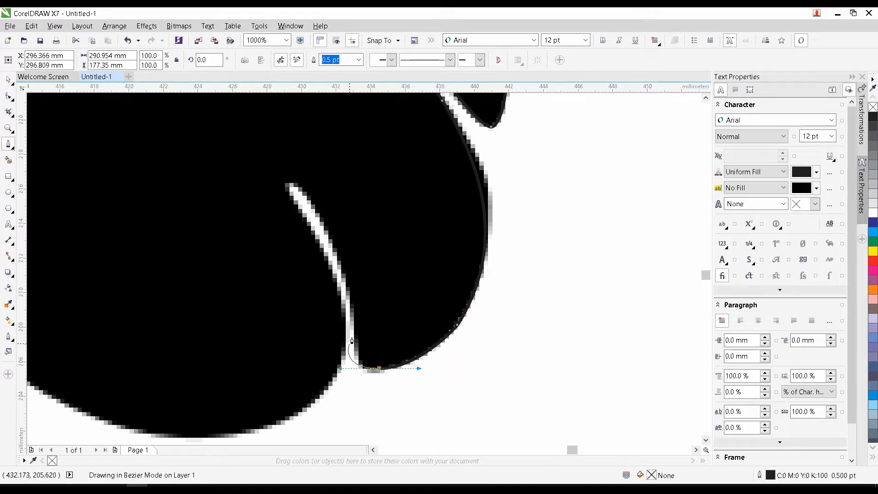
drag(368, 258, 425, 317)
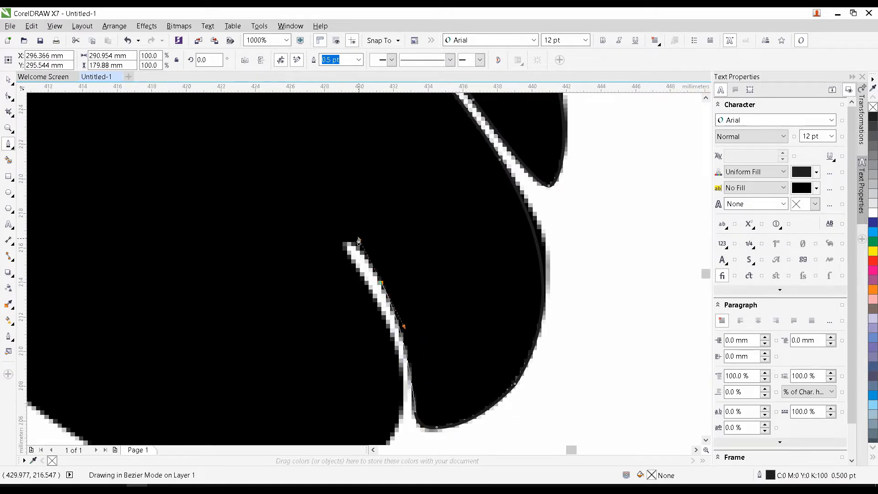
scroll(350, 238, up, 1)
drag(349, 204, 348, 212)
drag(380, 269, 395, 299)
scroll(396, 300, down, 1)
drag(397, 300, 406, 158)
drag(441, 248, 445, 297)
Trace around the lowest finger and along the hand's underside to the next corner, cutting the node's handle there
drag(445, 297, 573, 310)
drag(387, 362, 270, 347)
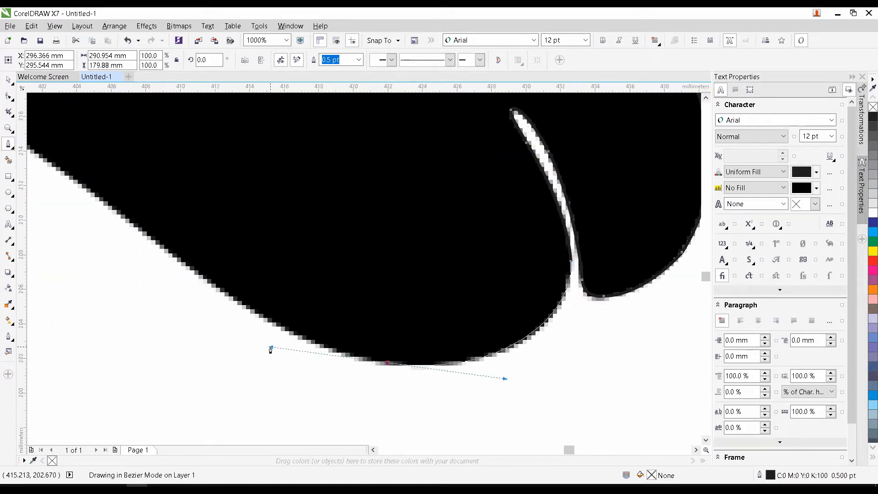
scroll(270, 348, down, 1)
drag(110, 223, 341, 266)
drag(256, 186, 340, 158)
alt+click(382, 213)
Trace the lower edge of the arm inward toward the body
scroll(350, 215, up, 2)
drag(348, 223, 274, 247)
scroll(274, 247, down, 3)
drag(278, 246, 553, 240)
drag(372, 266, 263, 270)
Trace around the bend under the arm to a corner node at about (285.4, 219.1) mm
scroll(232, 264, up, 2)
drag(157, 236, 130, 237)
drag(130, 237, 405, 182)
drag(315, 231, 326, 224)
drag(260, 294, 329, 229)
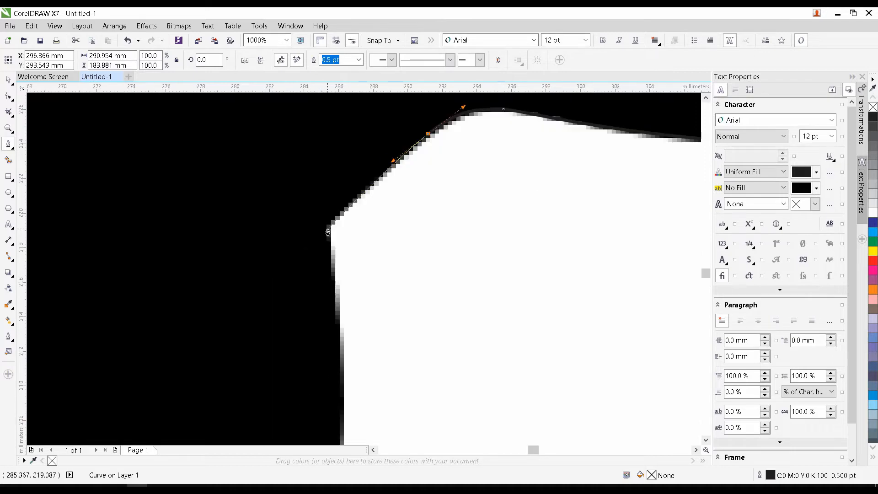
click(329, 229)
Trace the body's curved side down to the sharp inward corner at the top of the leg
scroll(329, 229, down, 2)
scroll(461, 205, up, 1)
drag(332, 295, 433, 275)
drag(378, 338, 362, 346)
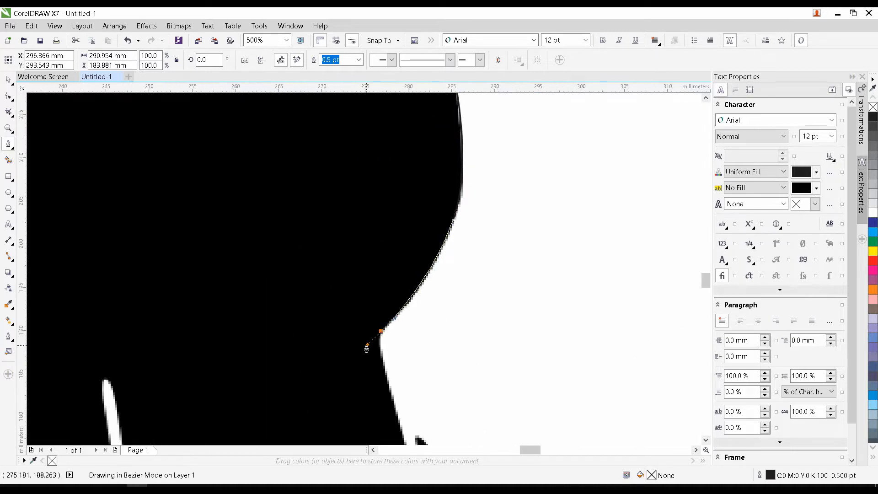
Trace the leg's outer edge past the tail down to the ankle corner at about (305, 109) mm
scroll(391, 242, up, 2)
scroll(341, 339, down, 3)
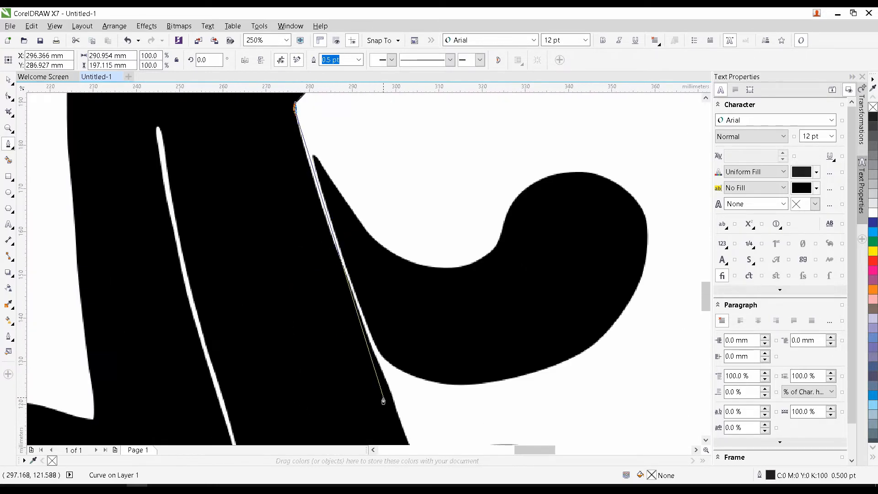
drag(368, 287, 359, 224)
scroll(360, 224, up, 1)
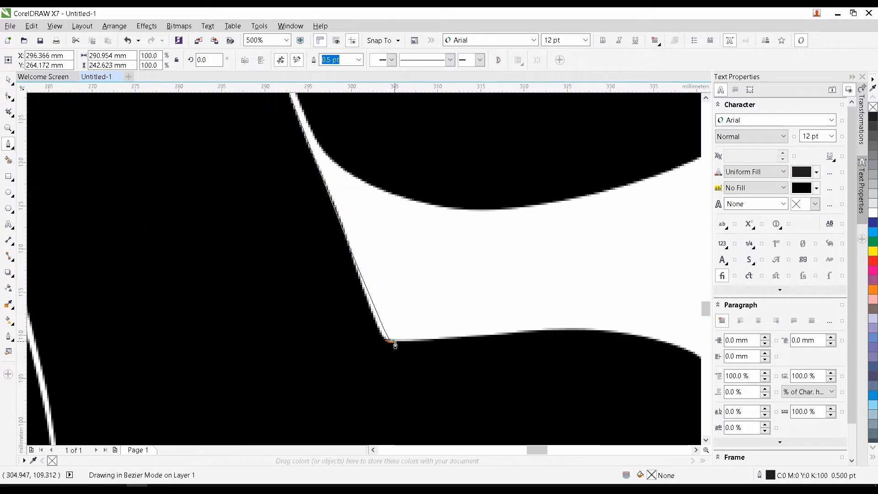
drag(393, 342, 403, 346)
Trace along the top of the foot and over its rounded outer end
scroll(462, 322, down, 1)
drag(473, 319, 331, 270)
scroll(282, 251, up, 1)
drag(421, 272, 416, 188)
drag(506, 300, 546, 403)
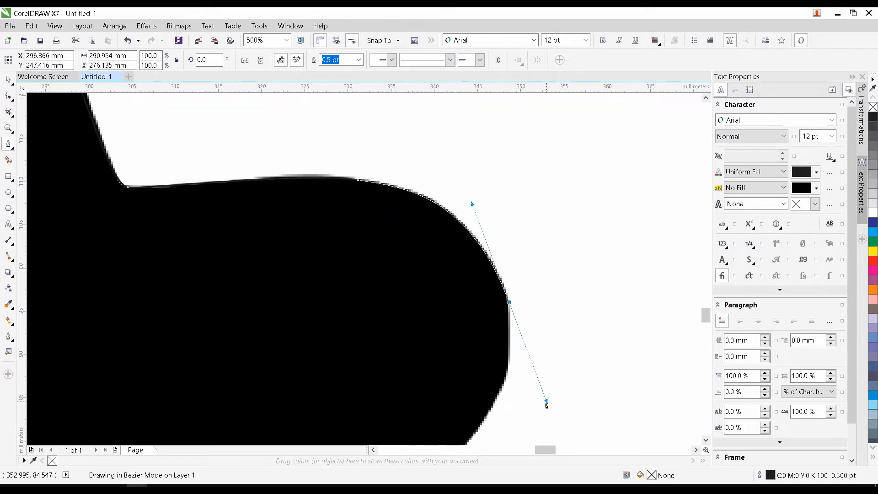
Trace around the foot's lower outer curve onto the bottom of the sole
scroll(545, 236, down, 1)
drag(515, 262, 495, 294)
drag(495, 294, 592, 250)
drag(423, 333, 298, 333)
Trace the sole of the foot to its inner heel corner beside the narrow white gap between the legs
drag(297, 334, 640, 342)
drag(458, 319, 426, 355)
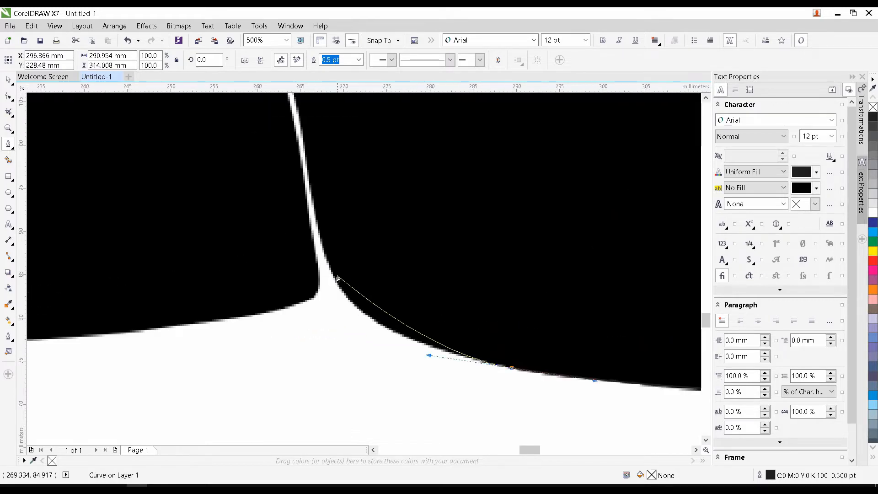
drag(337, 283, 345, 347)
Trace up one edge of the white gap between the legs to its narrow tip at about (245, 184) mm
scroll(430, 322, down, 2)
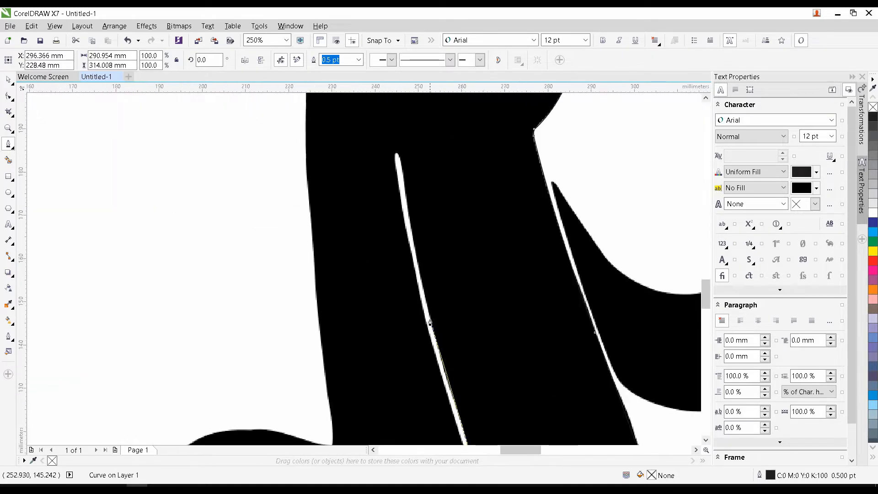
drag(399, 142, 395, 188)
scroll(395, 188, up, 1)
drag(404, 232, 388, 136)
scroll(387, 214, up, 1)
scroll(387, 136, down, 1)
drag(429, 345, 343, 119)
Trace down the opposite edge of the gap to the other foot's heel corner at about (267, 83) mm
drag(398, 328, 418, 393)
scroll(419, 398, down, 1)
scroll(433, 423, up, 1)
scroll(435, 421, down, 4)
drag(447, 358, 458, 427)
scroll(459, 425, down, 4)
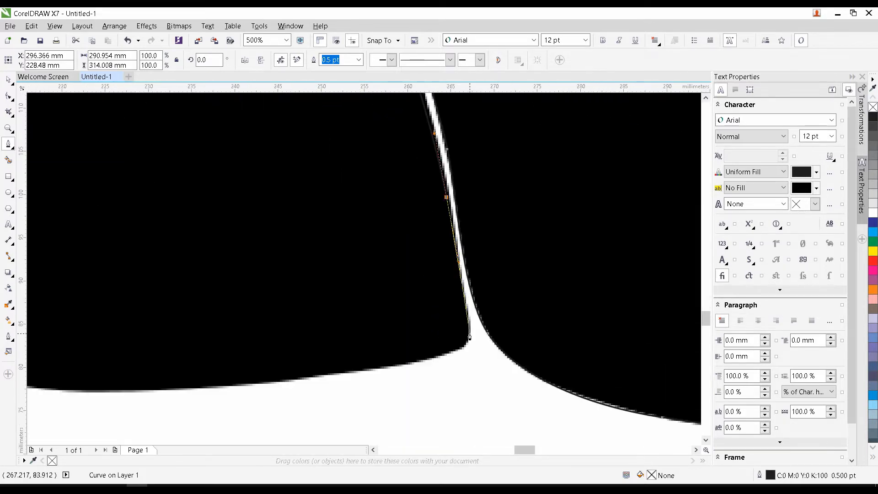
drag(463, 347, 596, 352)
Trace along the sole of the second foot and up around its rounded toe
scroll(598, 353, down, 1)
scroll(453, 367, up, 1)
drag(453, 366, 458, 418)
drag(281, 357, 234, 322)
drag(234, 323, 259, 403)
drag(231, 283, 221, 328)
Trace over the top of the second foot to the ankle corner at about (230, 117) mm
drag(379, 238, 439, 230)
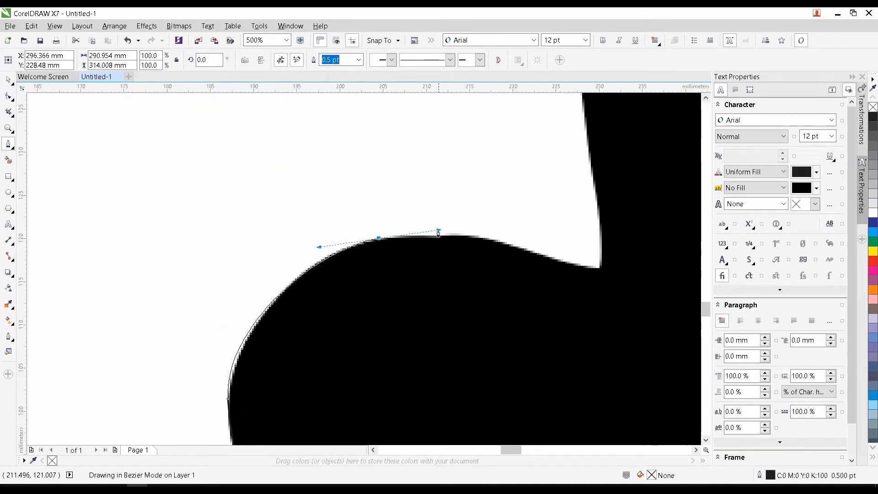
drag(498, 241, 511, 245)
drag(602, 267, 606, 262)
Trace the outer edge of the leg up to its upper corner at about (224, 200) mm, undoing a misplaced node on the way
drag(584, 117, 548, 209)
scroll(547, 207, down, 2)
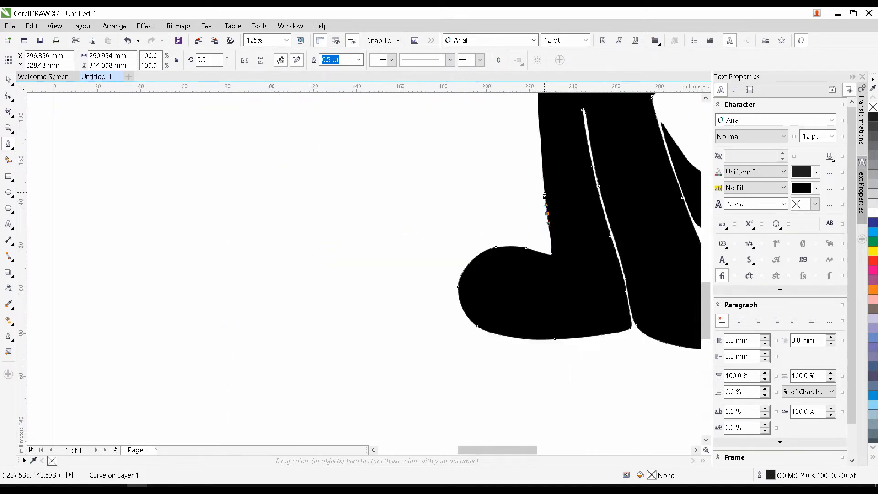
drag(539, 106, 428, 206)
scroll(428, 184, up, 1)
scroll(429, 179, up, 1)
key(ctrl+z)
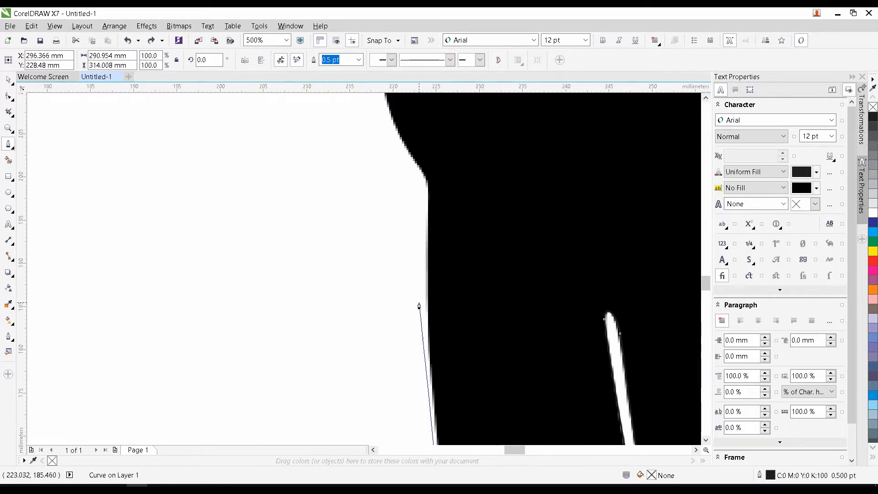
drag(419, 302, 409, 190)
drag(419, 222, 383, 340)
click(431, 245)
Trace the body's rounded side up to the sharp inward corner under the arm at about (246, 248) mm
scroll(412, 219, down, 1)
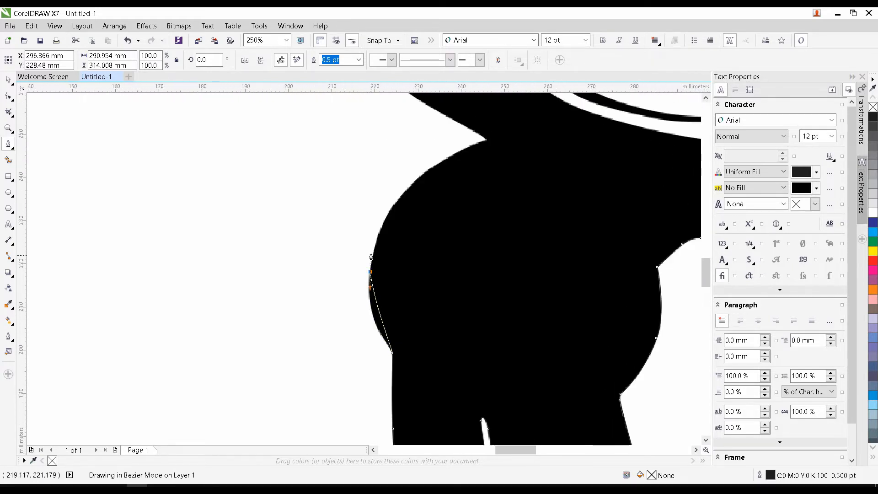
scroll(376, 218, up, 2)
click(480, 246)
mouse_move(480, 248)
mouse_down()
mouse_move(521, 242)
mouse_move(528, 312)
mouse_move(475, 301)
mouse_up()
scroll(495, 320, up, 1)
click(503, 325)
scroll(501, 323, up, 1)
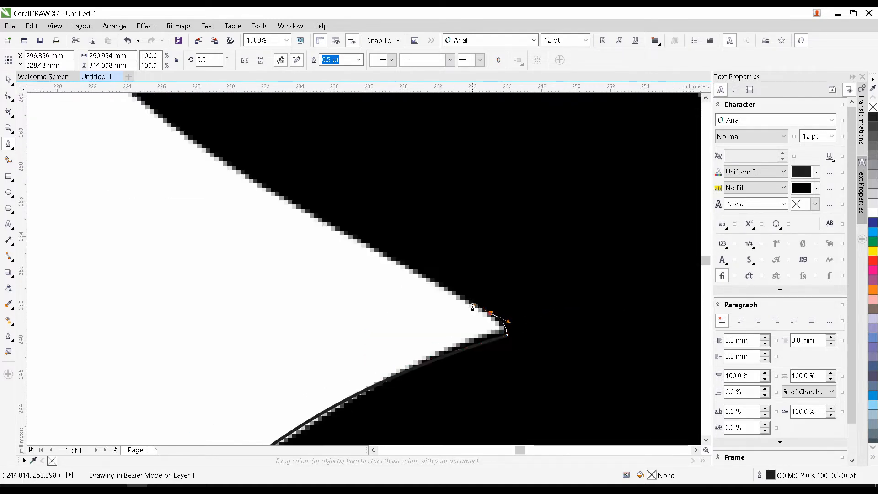
Trace the underside of the arm up to the wrist corner at about (203, 287) mm
scroll(474, 300, down, 1)
mouse_move(327, 214)
mouse_down()
mouse_move(433, 333)
mouse_move(373, 289)
mouse_up()
drag(261, 135, 340, 227)
drag(375, 287, 344, 243)
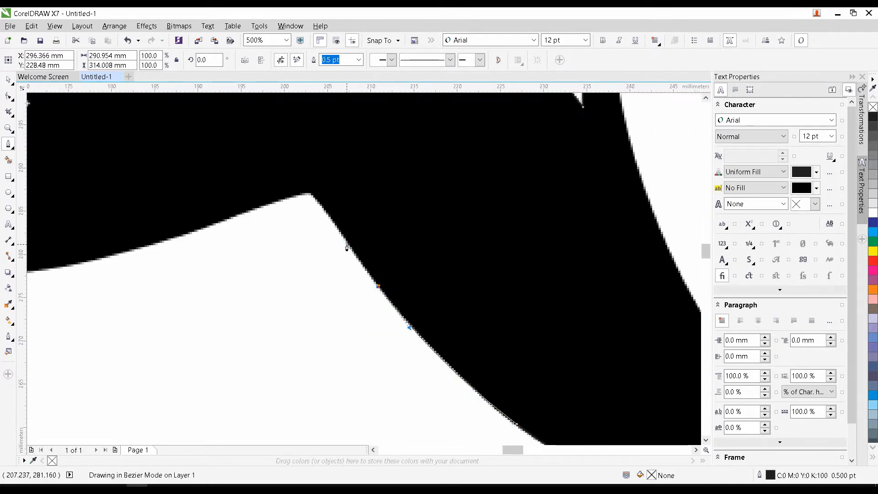
drag(309, 194, 383, 237)
scroll(383, 237, up, 1)
click(383, 237)
Trace the lower edge of the hand, around the lowest fingertip and into the white gap between the fingers
scroll(381, 239, down, 1)
drag(247, 277, 213, 326)
drag(135, 323, 368, 338)
drag(339, 338, 296, 330)
drag(264, 323, 266, 352)
drag(276, 293, 280, 289)
scroll(350, 297, up, 1)
mouse_move(340, 231)
mouse_down()
mouse_move(349, 297)
mouse_move(389, 277)
mouse_up()
drag(409, 267, 344, 372)
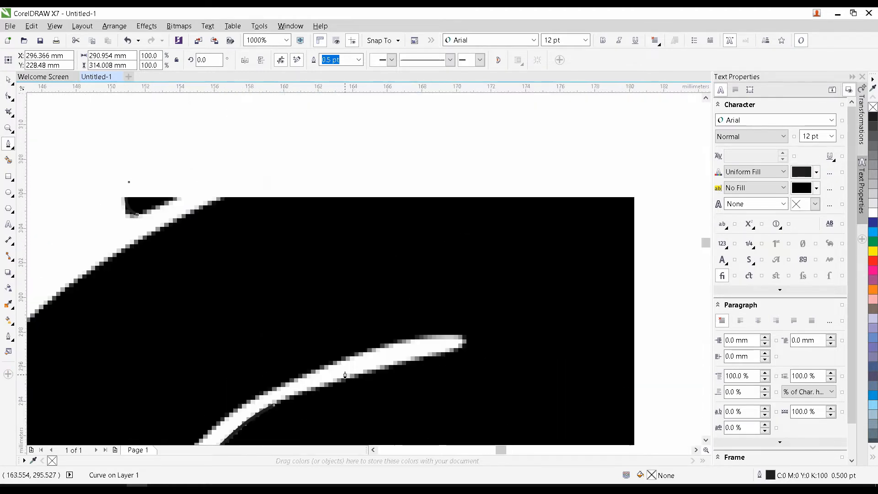
Trace around the inner tip of the finger gap and back out along its opposite edge
mouse_move(431, 357)
mouse_down()
mouse_move(451, 351)
mouse_move(426, 332)
mouse_up()
mouse_move(302, 375)
mouse_down()
mouse_move(372, 343)
mouse_move(269, 400)
mouse_up()
drag(270, 400, 409, 302)
drag(354, 384, 341, 413)
drag(297, 423, 260, 423)
Trace around the rounded tip of the next finger
drag(259, 424, 249, 399)
drag(189, 334, 172, 294)
drag(177, 226, 183, 301)
drag(184, 300, 200, 261)
drag(321, 178, 317, 246)
Trace along the upper edge of that finger and close the silhouette outline at its start node
drag(321, 245, 392, 200)
drag(398, 190, 385, 277)
drag(464, 250, 387, 263)
drag(326, 290, 337, 290)
Start a new curve at the white eye's corner near (272, 353) mm and trace under the pupil to its pointed tip
scroll(337, 290, down, 2)
drag(500, 287, 198, 306)
scroll(235, 309, down, 1)
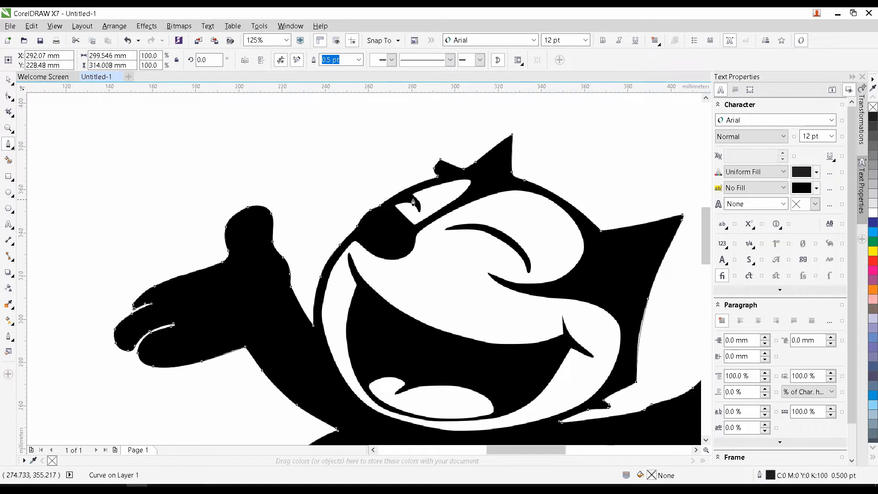
scroll(413, 202, up, 2)
scroll(297, 225, up, 1)
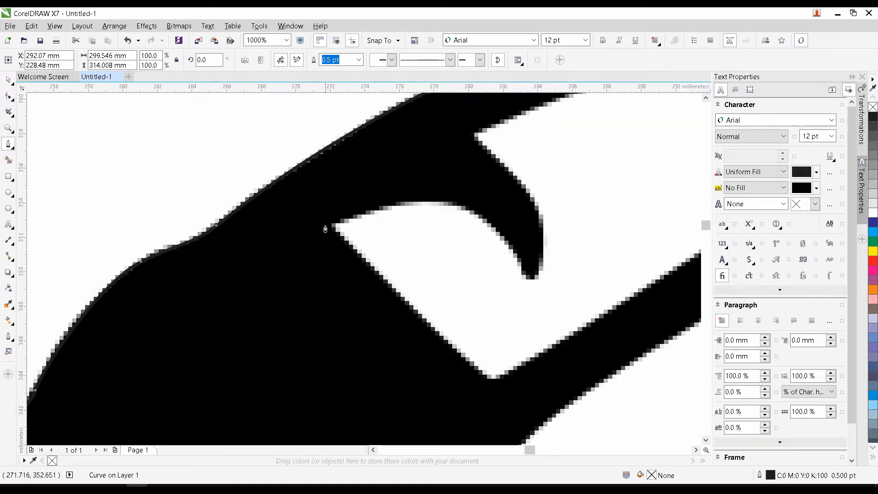
click(328, 230)
drag(328, 229, 282, 280)
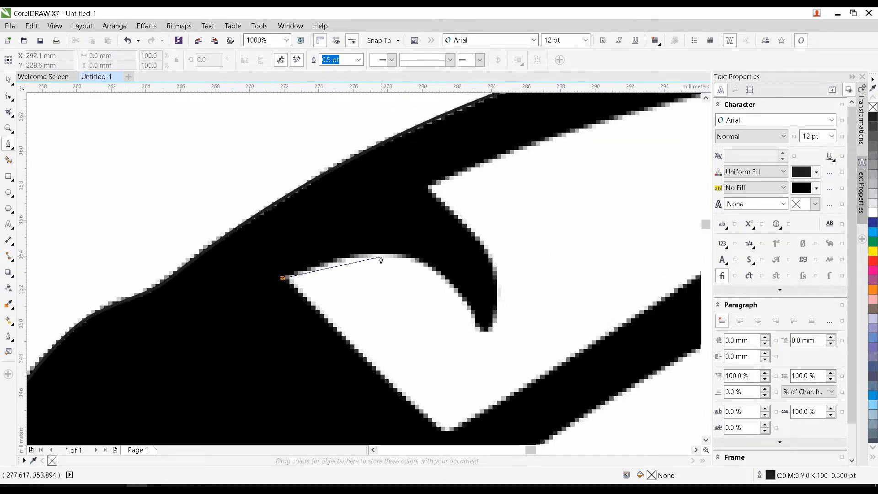
drag(380, 253, 427, 250)
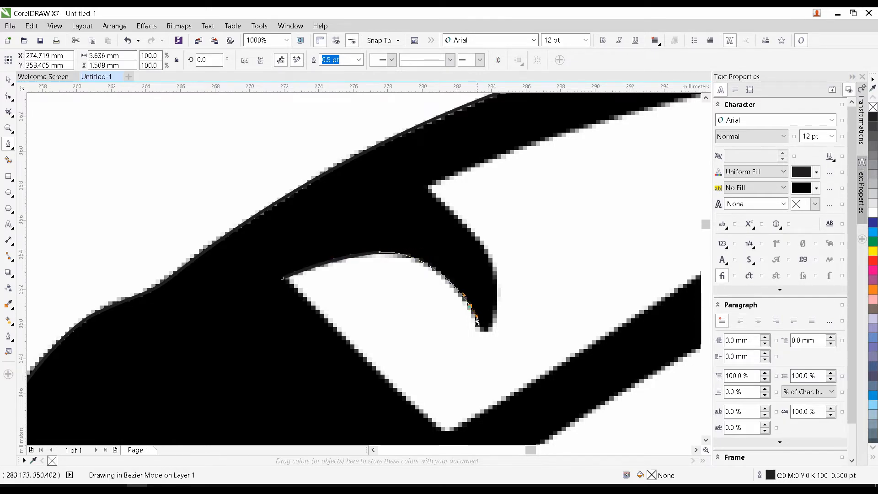
drag(477, 329, 496, 315)
Trace up the pupil's outer edge and along the upper edge of the white eye to its rounded far end
drag(506, 272, 498, 328)
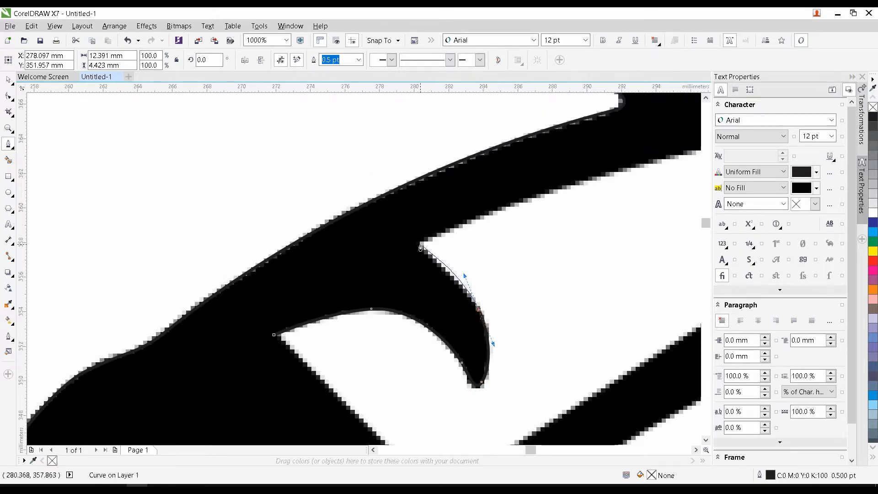
scroll(420, 241, down, 2)
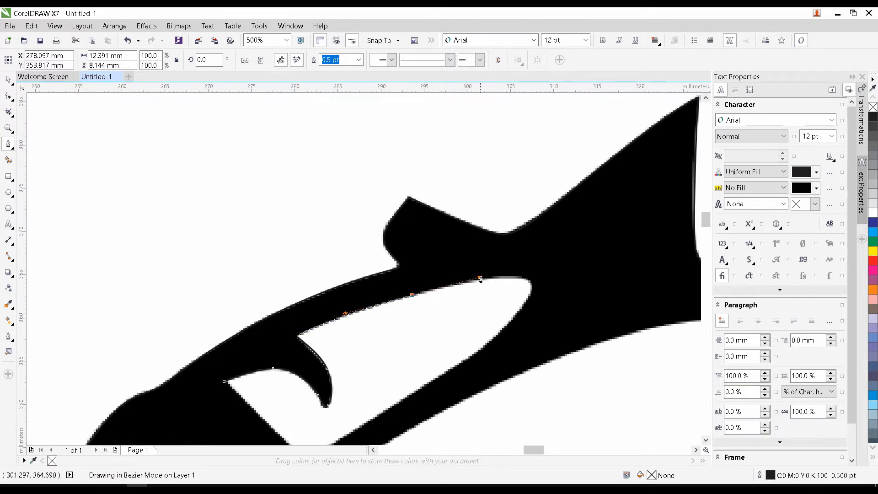
drag(480, 279, 481, 280)
scroll(537, 284, up, 2)
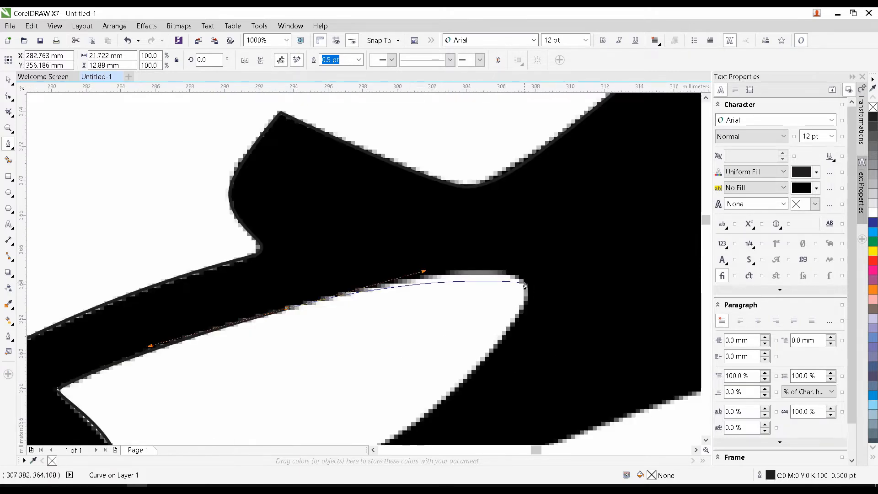
drag(542, 302, 542, 302)
Trace the white eye's lower edge to the corner at about (281, 344) mm and close the curve at its start node
drag(489, 389, 529, 275)
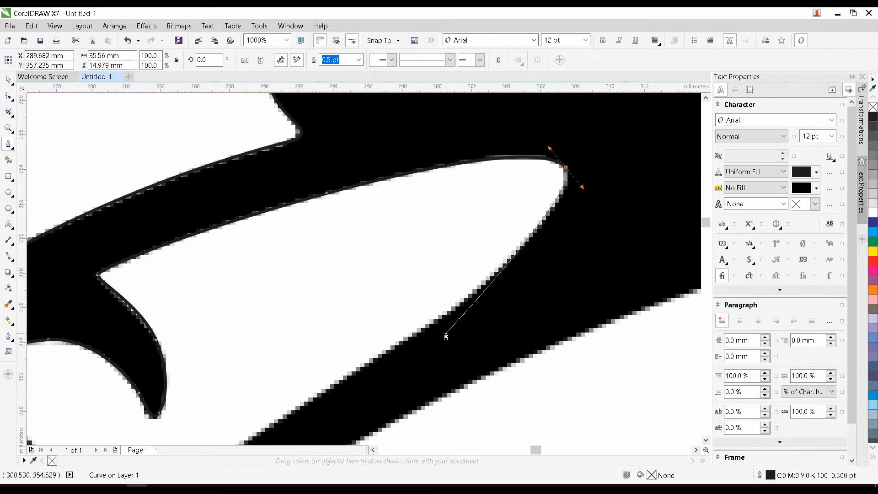
drag(408, 340, 315, 396)
drag(316, 395, 443, 239)
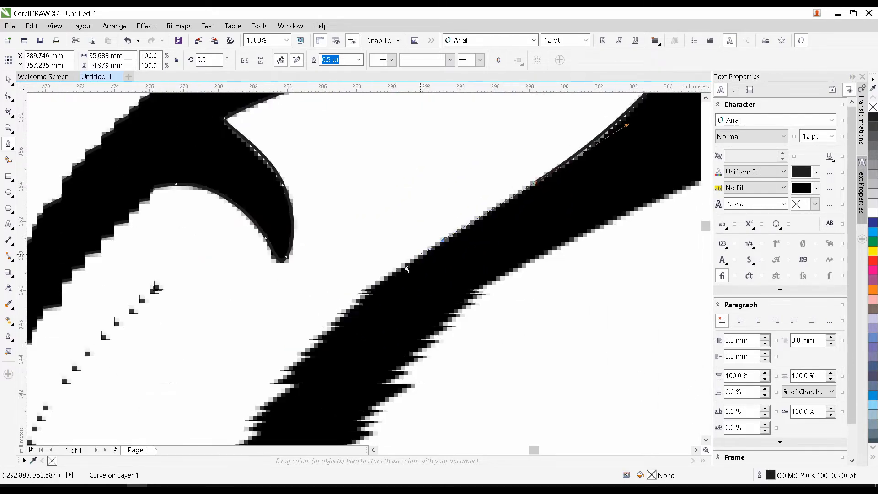
drag(241, 365, 222, 363)
drag(176, 284, 204, 316)
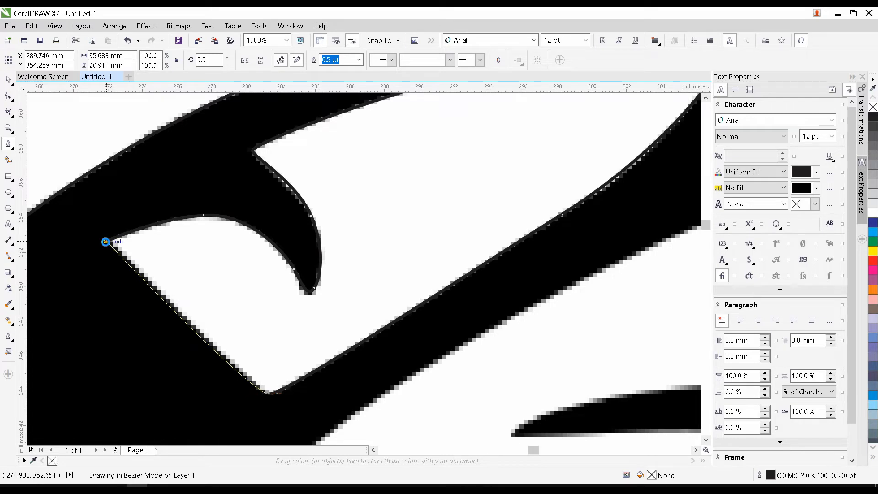
click(106, 242)
Start a curve for the white face area at the peak beside the nose near (254, 336) mm and trace onto the nose's underside
scroll(219, 273, down, 2)
drag(261, 335, 493, 224)
scroll(359, 233, up, 2)
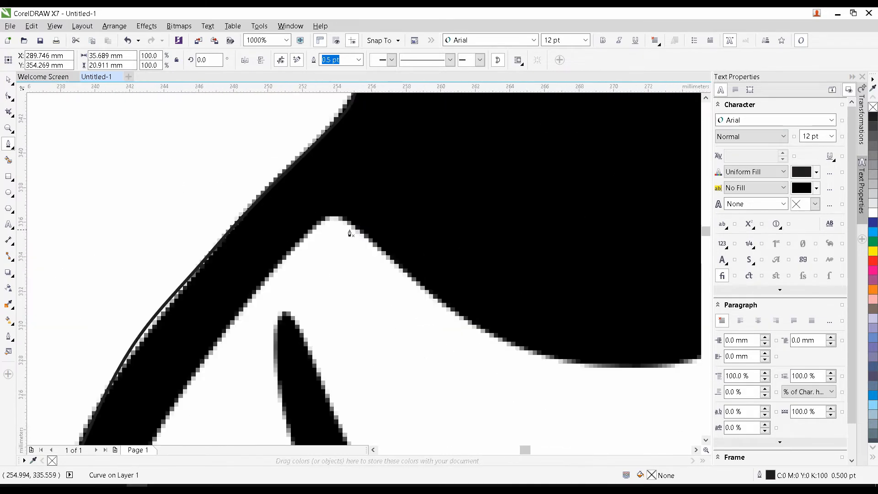
click(333, 218)
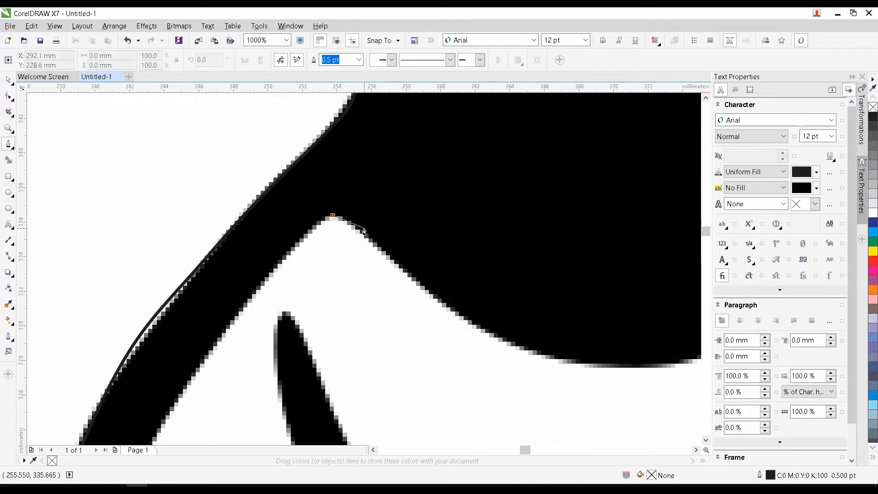
drag(389, 251, 390, 251)
scroll(393, 270, down, 1)
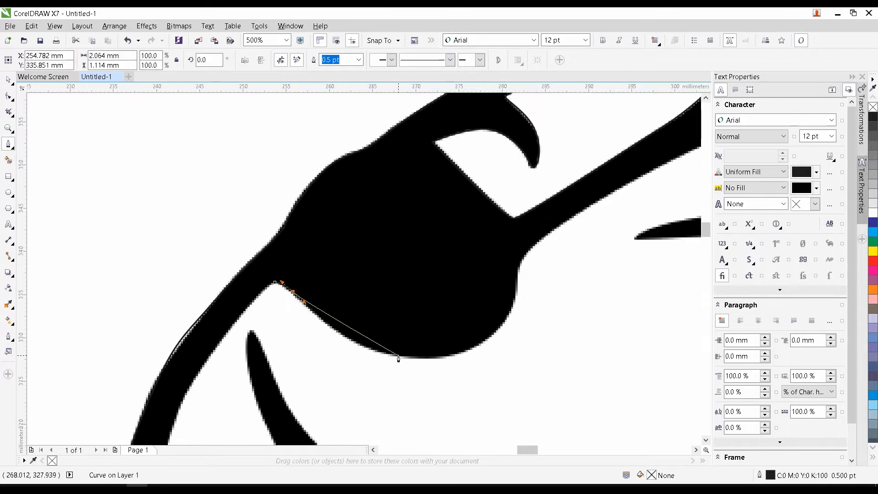
drag(374, 349, 416, 362)
Trace around the nose's rounded lower end and up its far side, undoing and replacing one misplaced node
drag(464, 363, 398, 377)
drag(438, 330, 463, 293)
key(ctrl+z)
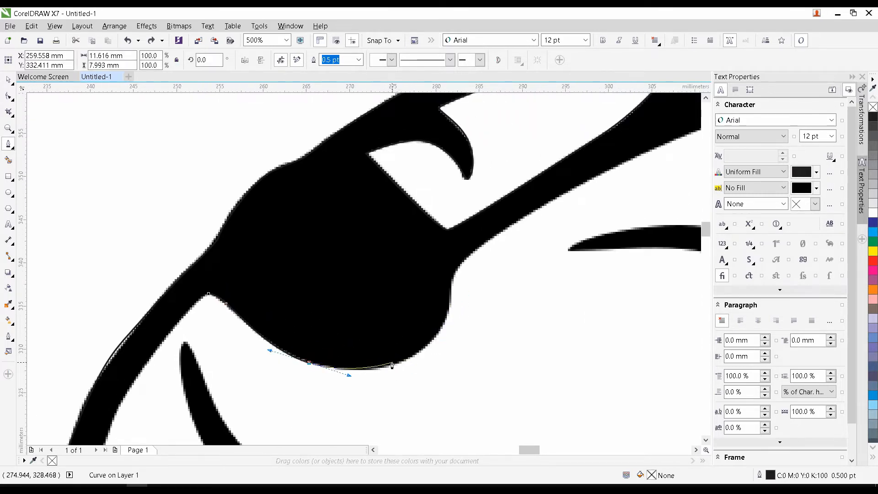
drag(406, 360, 428, 350)
drag(450, 296, 478, 248)
scroll(465, 260, up, 1)
scroll(510, 221, down, 1)
Trace along the underside of the black band above the closed eye and over the top of its arch
drag(533, 202, 322, 335)
drag(475, 258, 581, 213)
drag(632, 201, 381, 255)
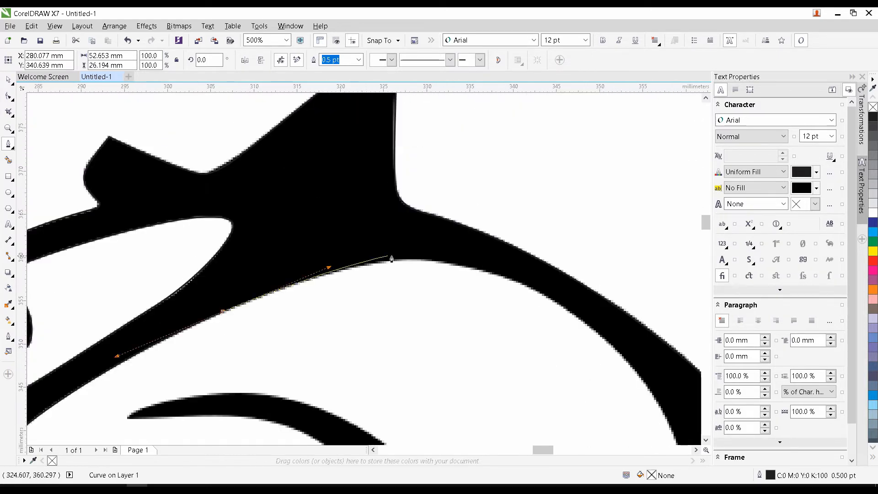
drag(448, 262, 513, 269)
drag(614, 356, 502, 278)
Trace down the white face area's curved side and back along the upper edge of the pointed cheek line
drag(538, 311, 586, 387)
drag(585, 392, 585, 268)
drag(533, 363, 588, 293)
drag(479, 309, 467, 309)
drag(402, 310, 402, 310)
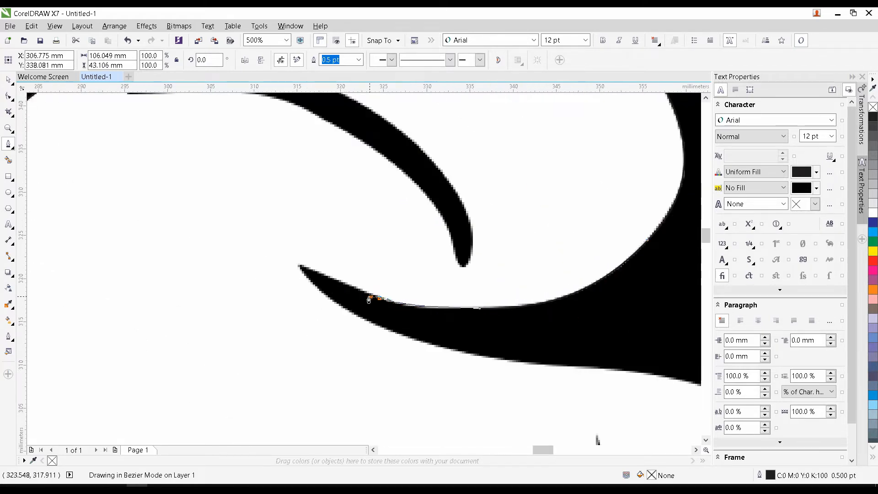
Trace around the cheek line's sharp tip at about (315, 321) mm and back along its lower edge
scroll(360, 293, up, 2)
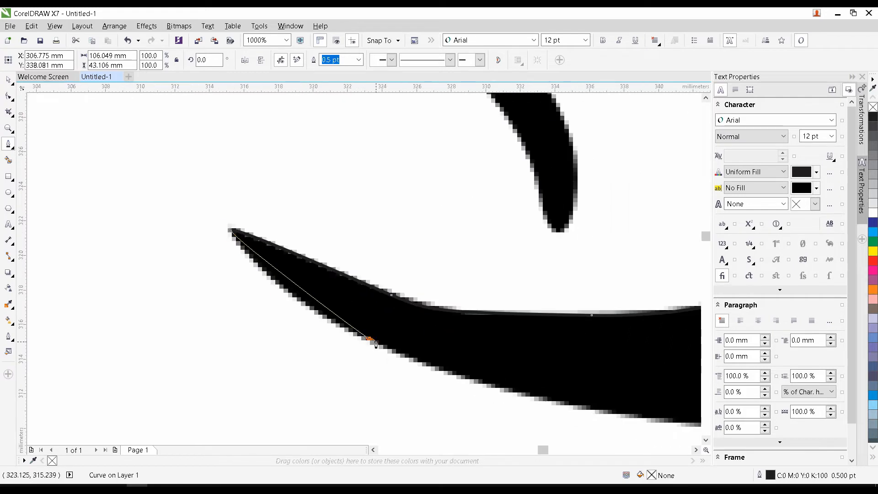
drag(369, 338, 461, 380)
scroll(460, 380, down, 1)
drag(548, 411, 272, 347)
drag(331, 338, 425, 346)
Trace around the rounded side of the white muzzle and down to the chin's lower edge
drag(547, 366, 351, 313)
drag(364, 338, 365, 256)
drag(348, 362, 332, 425)
scroll(333, 425, down, 2)
scroll(330, 307, up, 1)
scroll(369, 261, up, 1)
drag(358, 266, 168, 308)
Trace along the chin's lower edge and up the opposite side of the white face area
scroll(253, 317, down, 1)
scroll(226, 273, up, 1)
scroll(167, 308, down, 1)
scroll(260, 236, up, 1)
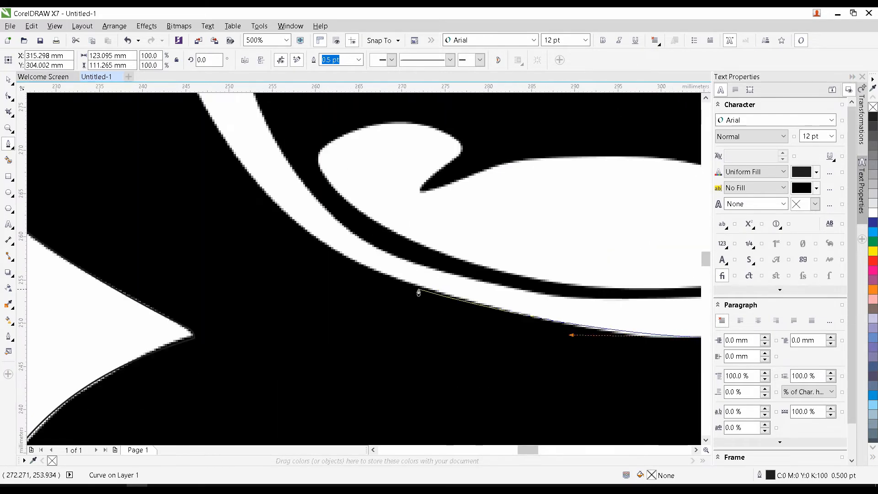
drag(362, 265, 289, 234)
scroll(288, 234, down, 2)
scroll(332, 205, up, 1)
drag(334, 285, 328, 179)
Trace up the remaining inner edge of the face and close the curve at its start node beside the nose
scroll(312, 230, down, 1)
scroll(314, 174, up, 1)
scroll(328, 201, down, 1)
scroll(324, 183, up, 1)
scroll(318, 261, up, 1)
scroll(329, 179, down, 1)
scroll(382, 221, up, 1)
drag(450, 192, 347, 281)
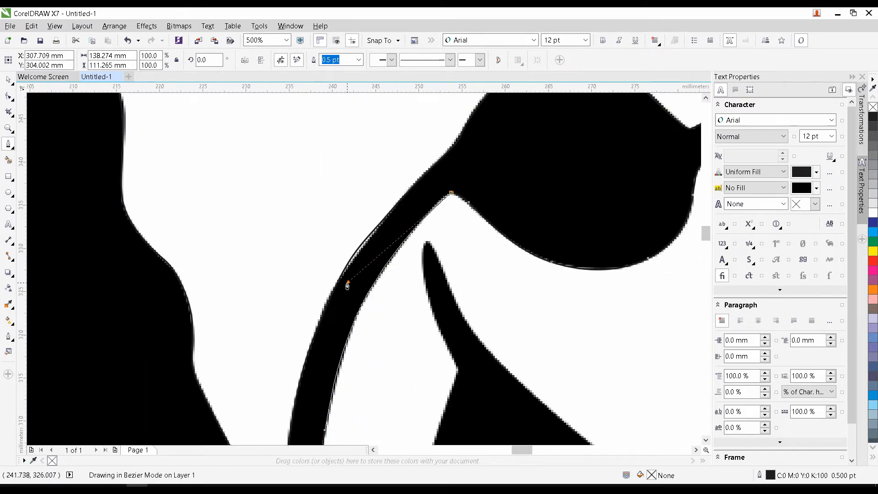
Start a curve at the closed-eye arc's pointed end near (295, 341) mm and trace its outer edge down near the rounded tip
scroll(355, 277, down, 2)
drag(507, 272, 477, 355)
scroll(479, 346, up, 3)
click(335, 324)
drag(502, 283, 479, 264)
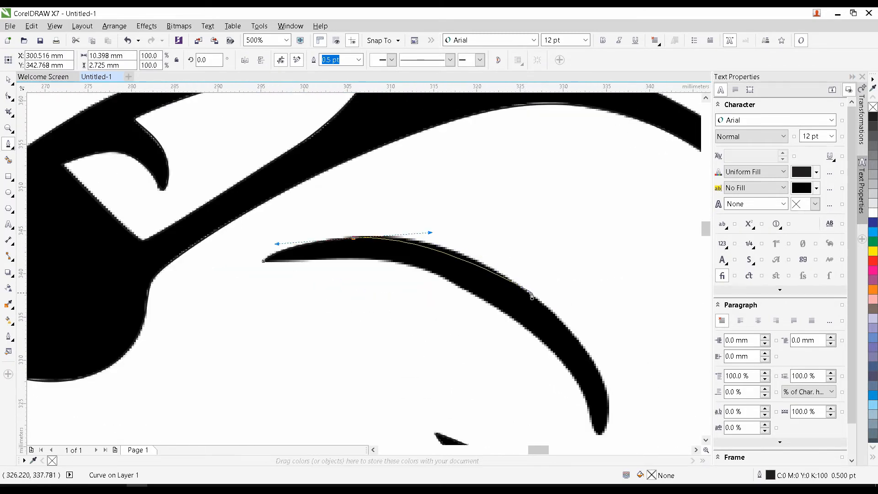
drag(539, 300, 594, 345)
drag(619, 384, 550, 295)
scroll(538, 321, up, 1)
drag(539, 333, 534, 384)
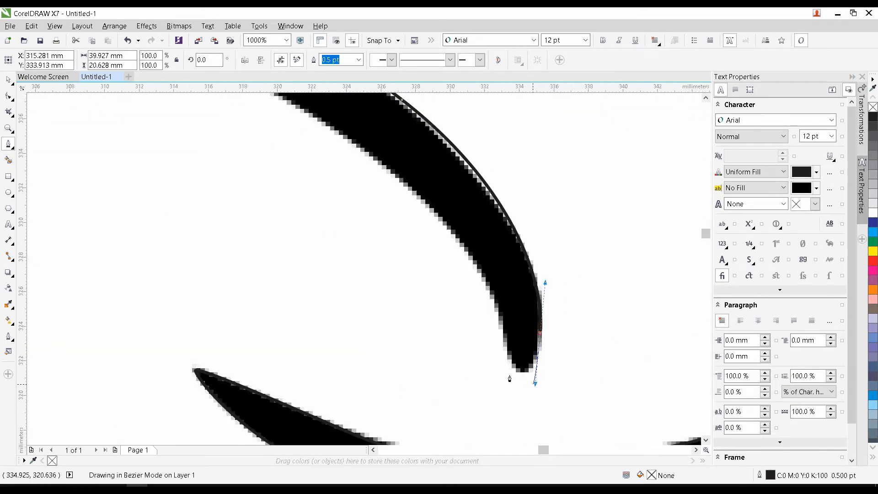
Trace around the closed-eye arc's rounded tip and back along its inner edge, closing the curve at the pointed end
drag(501, 333, 502, 331)
drag(502, 332, 572, 414)
drag(493, 284, 555, 303)
scroll(416, 216, down, 1)
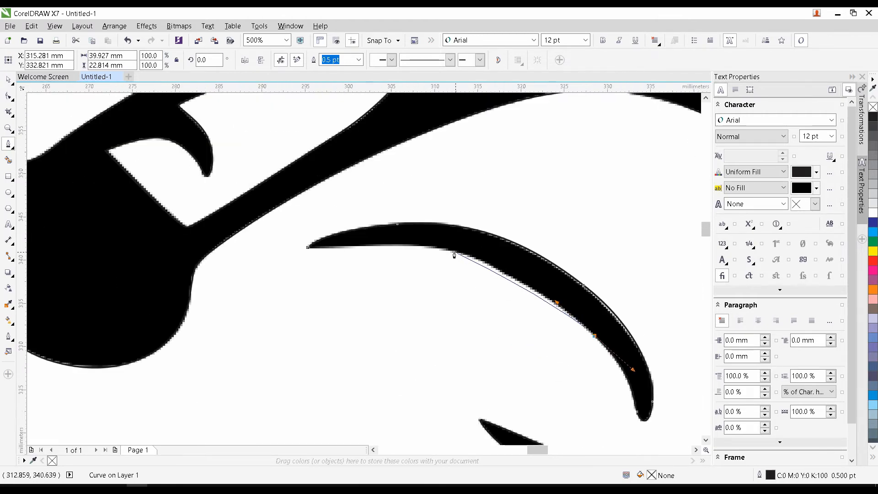
drag(449, 250, 373, 223)
scroll(345, 246, up, 1)
click(270, 249)
Start a curve at the mouth's narrow tip near (251, 330) mm and trace the first stretch of its upper edge
scroll(479, 164, down, 3)
scroll(358, 196, up, 3)
click(341, 220)
scroll(373, 224, down, 1)
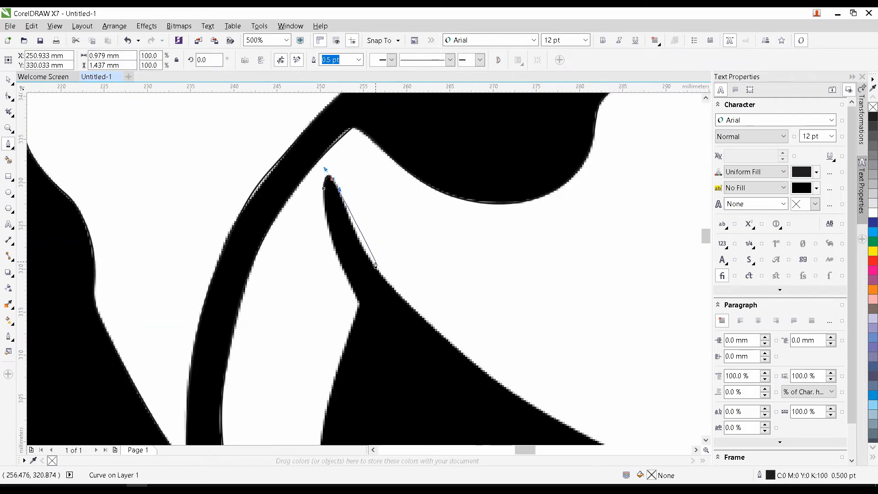
drag(390, 290, 390, 291)
drag(390, 291, 279, 153)
drag(465, 293, 534, 329)
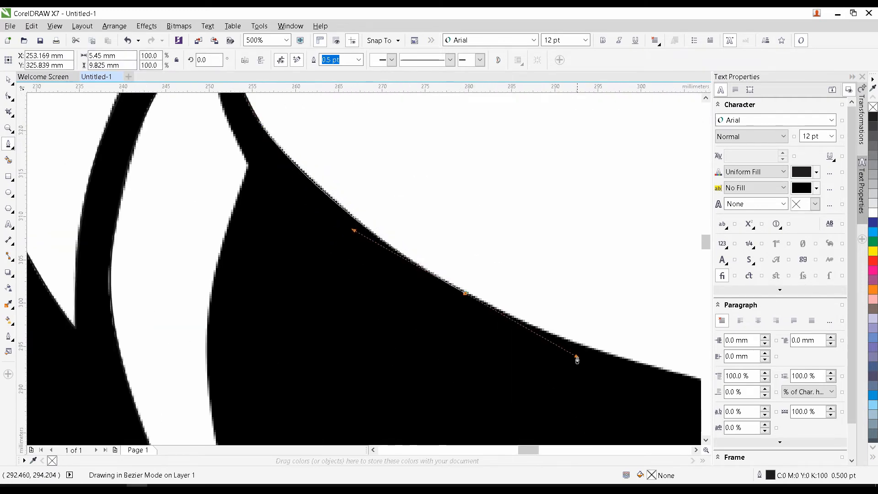
Trace the rest of the mouth's upper edge to its inner corner near (350, 293) mm
drag(567, 355, 567, 355)
scroll(568, 355, down, 1)
drag(460, 285, 517, 287)
scroll(567, 266, up, 1)
drag(576, 260, 589, 250)
drag(590, 251, 520, 298)
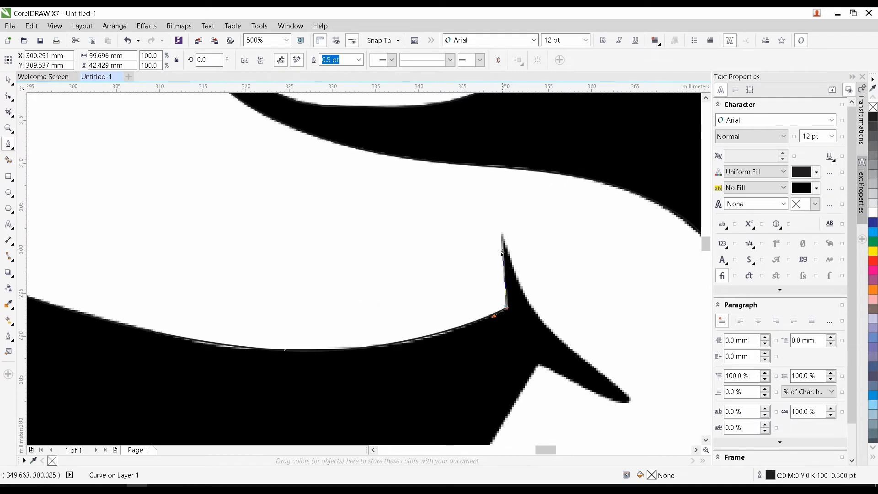
Trace around the two-pointed crease at the mouth's corner to the notch near (354, 287) mm
drag(410, 262, 446, 303)
scroll(446, 303, up, 1)
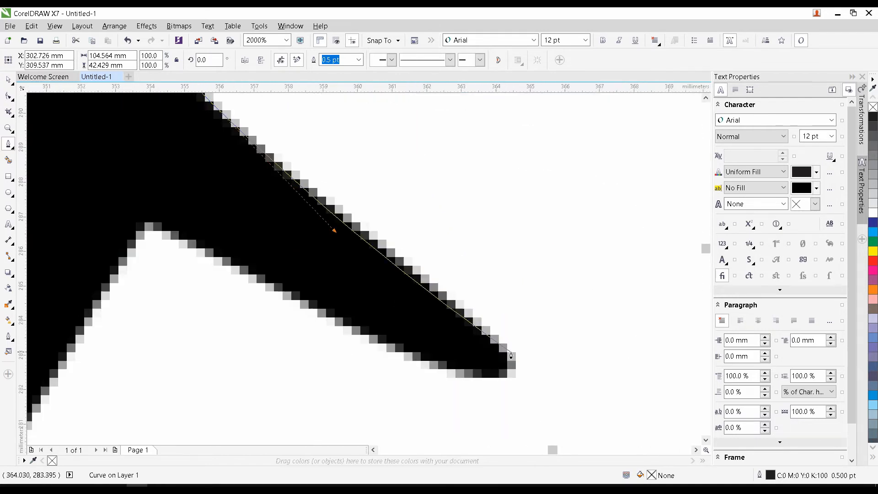
click(495, 333)
click(398, 257)
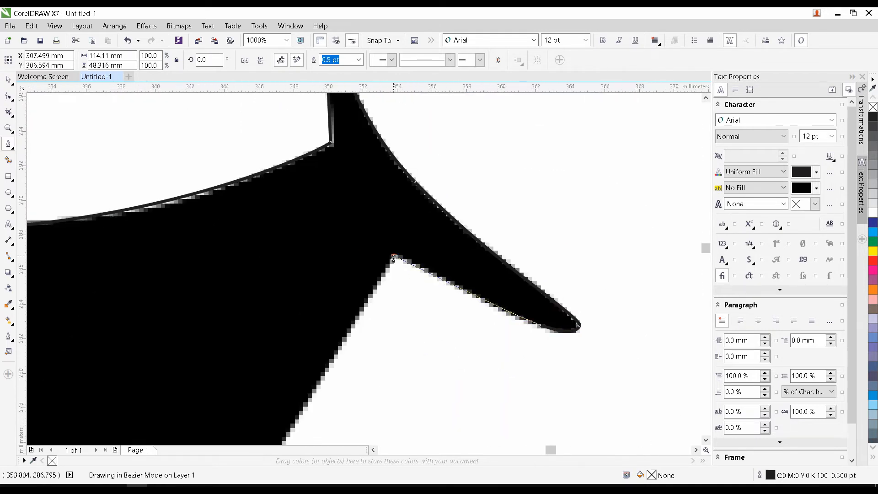
Trace from the notch down the mouth's side to its bottom edge, undoing a misplaced segment along the way
scroll(654, 117, down, 2)
scroll(526, 245, up, 1)
drag(468, 289, 192, 346)
scroll(633, 358, down, 1)
scroll(366, 355, up, 1)
scroll(499, 385, down, 1)
scroll(300, 320, up, 1)
key(ctrl+z)
scroll(38, 221, down, 1)
scroll(365, 322, up, 1)
drag(337, 318, 241, 321)
Trace along the mouth's bottom and up its opposite side, closing the curve at the narrow starting tip
drag(236, 320, 365, 333)
drag(267, 314, 212, 302)
drag(211, 301, 147, 256)
drag(146, 256, 181, 288)
drag(179, 255, 172, 191)
scroll(183, 196, down, 1)
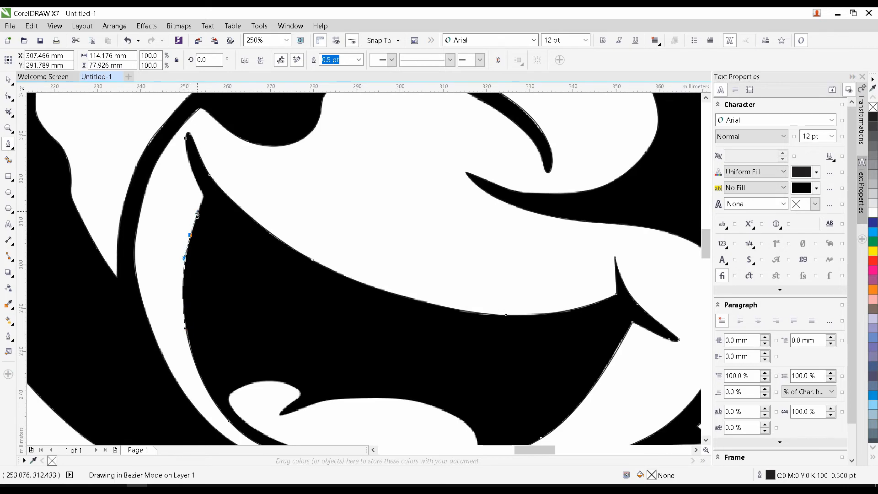
scroll(290, 345, up, 3)
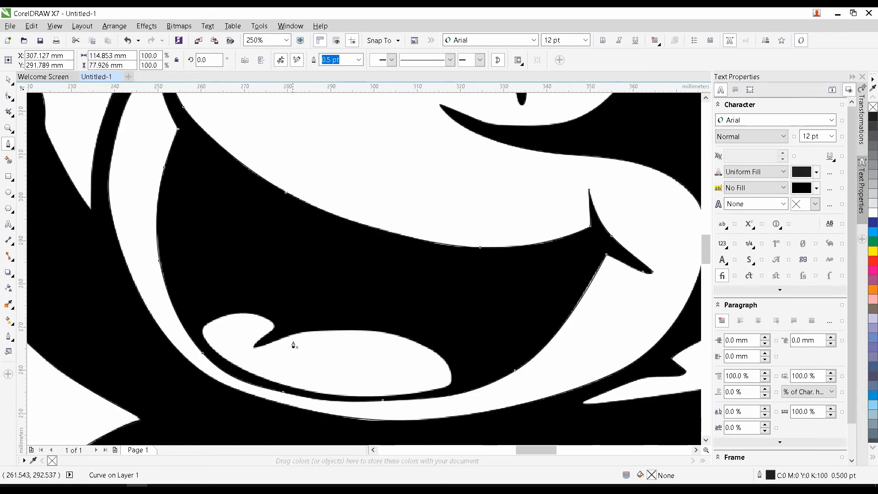
Start a curve at the tongue's notch near (272, 265) mm and trace its upper edge towards the rounded end
drag(300, 367, 319, 362)
scroll(415, 320, down, 1)
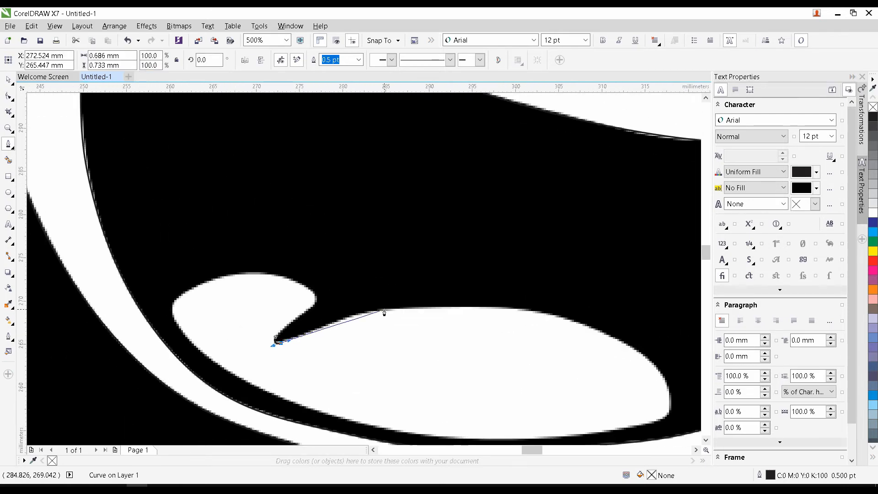
drag(385, 310, 419, 305)
drag(483, 312, 377, 254)
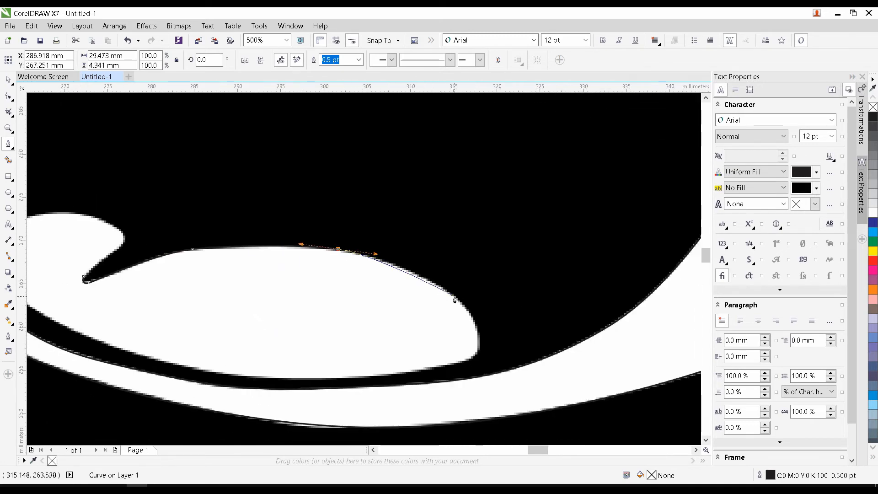
drag(456, 296, 480, 313)
Trace around the tongue's rounded end and back along its lower edge to the small lobe
scroll(473, 356, up, 1)
drag(472, 359, 453, 377)
scroll(388, 383, down, 1)
drag(346, 387, 463, 367)
click(301, 369)
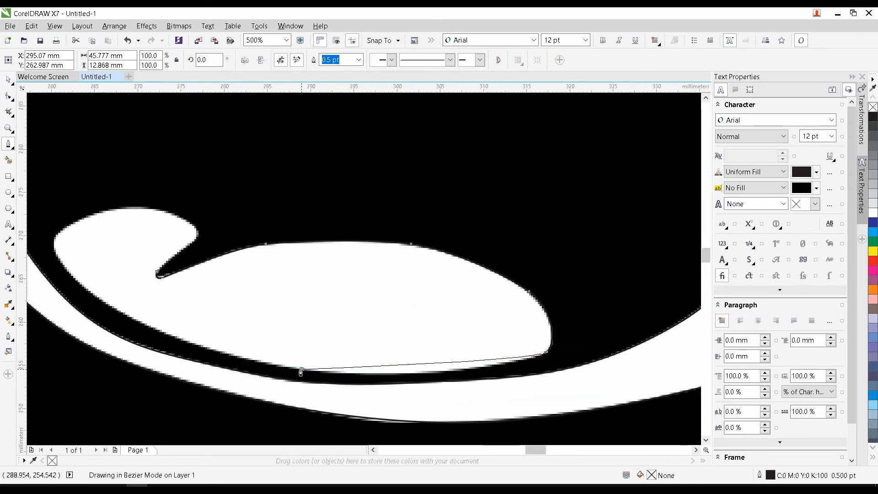
drag(210, 351, 409, 414)
drag(282, 349, 251, 315)
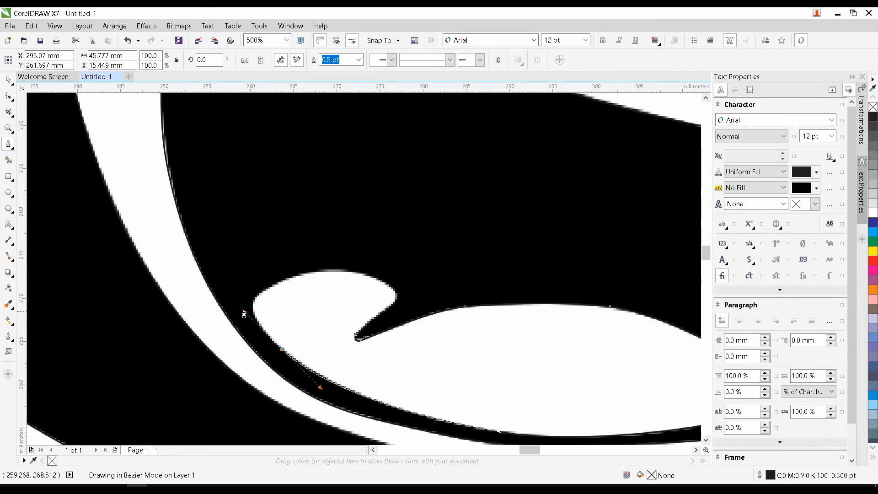
Trace over the tongue's small lobe and close the curve at its starting notch
scroll(244, 314, up, 2)
drag(375, 272, 456, 267)
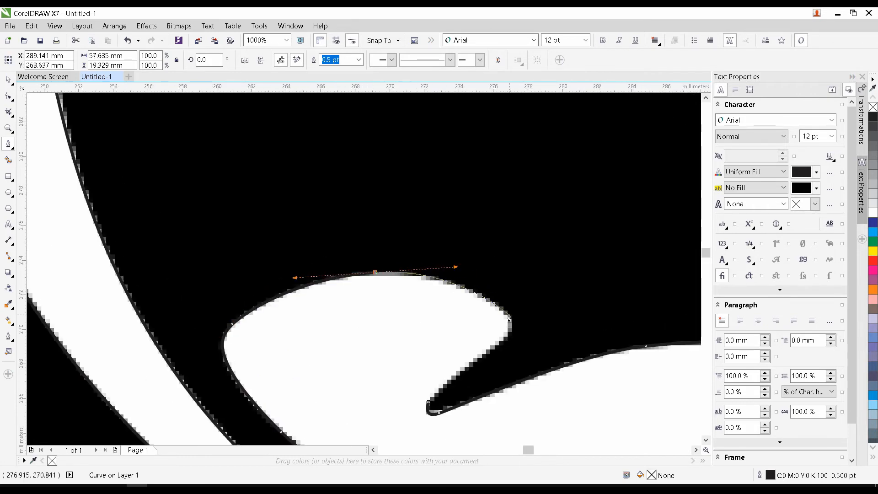
drag(513, 335, 505, 339)
drag(428, 401, 409, 417)
scroll(503, 330, down, 4)
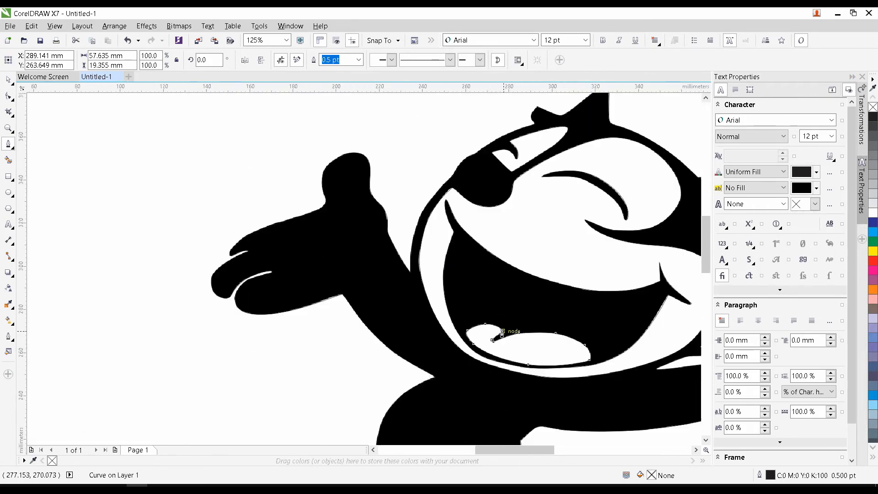
Start a curve at the tail's pointed upper end near (281, 177) mm and trace down its outer slope
drag(503, 330, 454, 199)
scroll(626, 254, up, 2)
scroll(522, 352, down, 1)
drag(254, 421, 396, 210)
scroll(386, 196, up, 3)
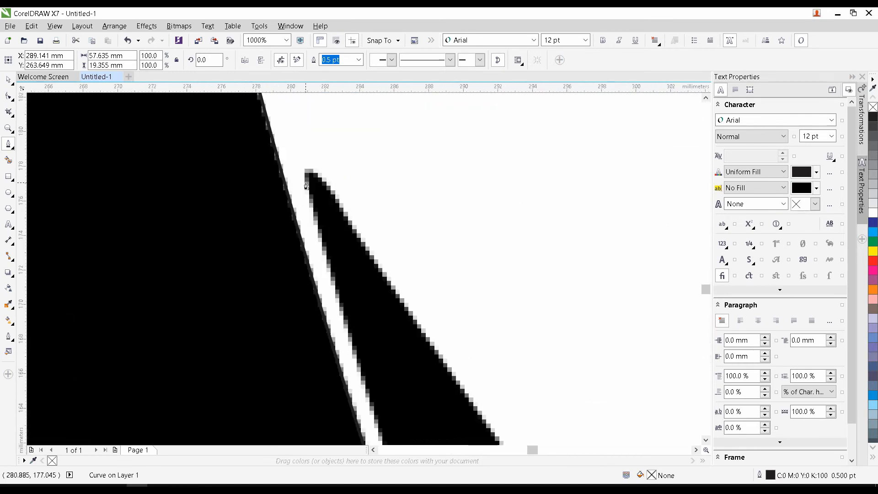
click(306, 181)
drag(319, 173, 328, 181)
scroll(356, 240, down, 1)
drag(414, 334, 444, 369)
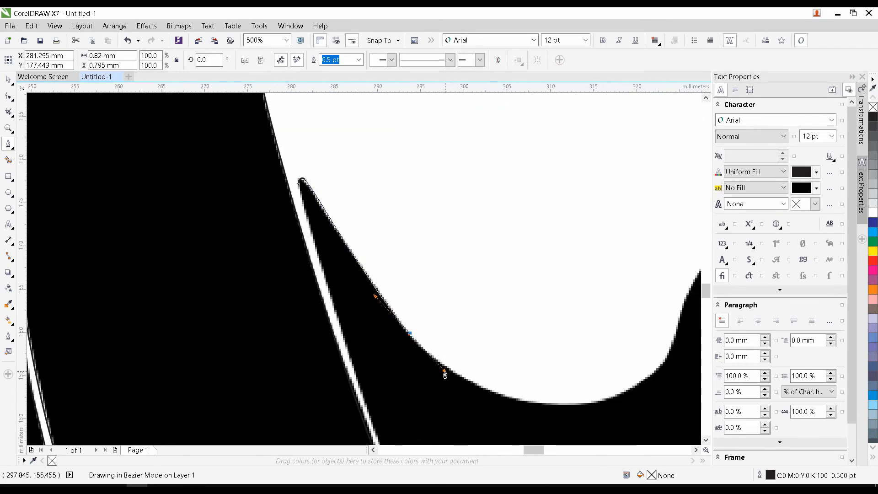
Trace the tail's concave upper edge through the dip and up to the start of its rounded end
drag(548, 375, 496, 319)
drag(556, 313, 555, 311)
drag(556, 310, 502, 362)
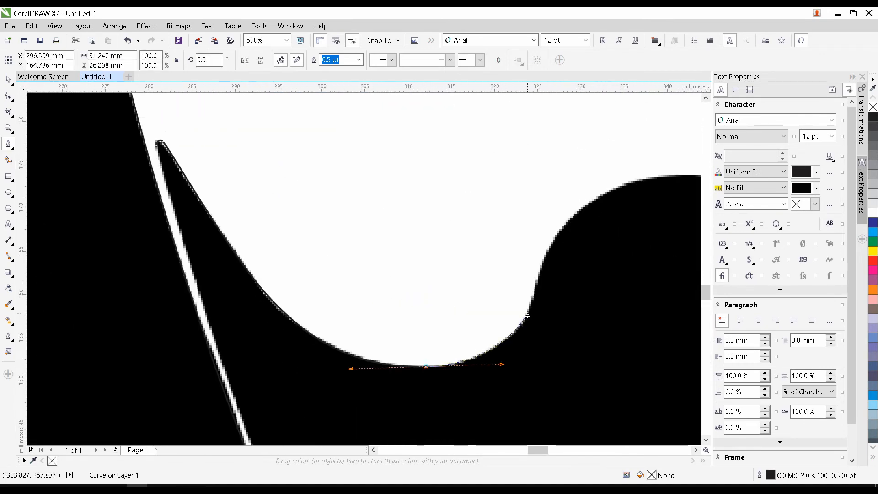
drag(528, 313, 533, 297)
drag(535, 291, 453, 319)
drag(480, 256, 502, 233)
drag(555, 206, 413, 222)
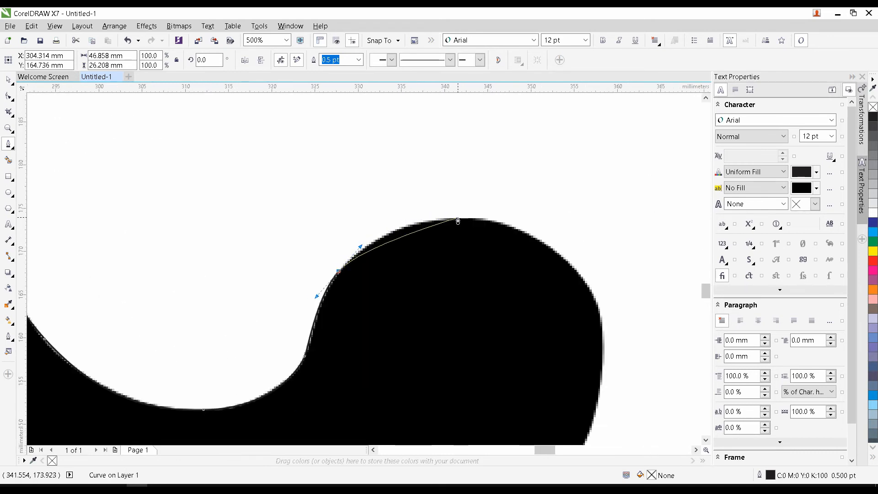
Trace around the tail's rounded end and back along its lower edge
drag(525, 221, 530, 220)
drag(575, 258, 514, 199)
drag(541, 270, 549, 332)
drag(549, 333, 557, 203)
drag(466, 349, 441, 375)
drag(397, 421, 557, 293)
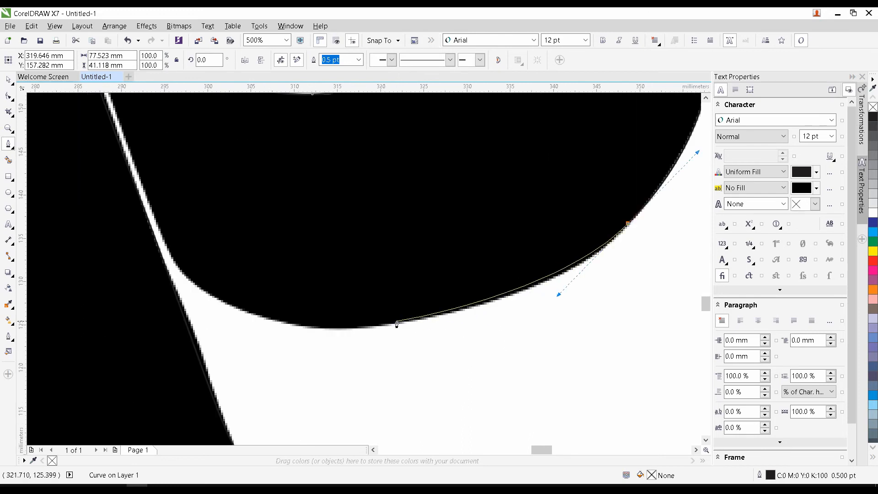
drag(397, 320, 374, 356)
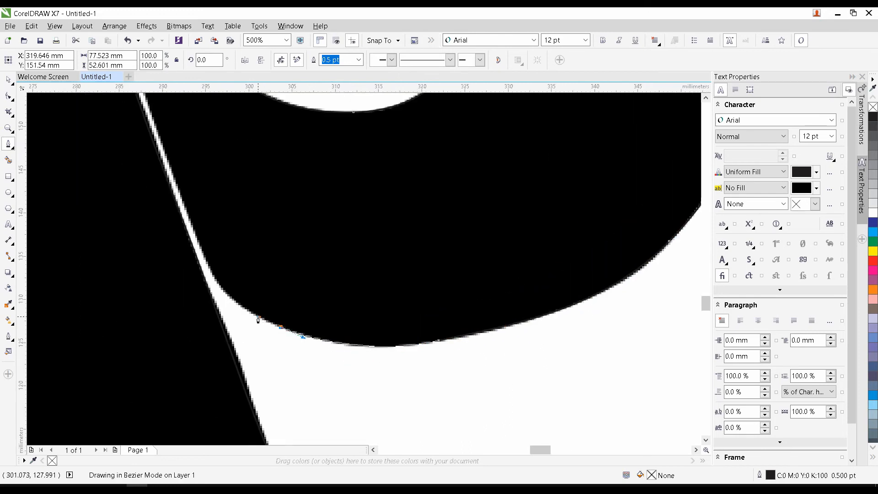
Trace the tail's remaining lower edge and the side beside the leg, closing the curve at its pointed start
drag(258, 320, 256, 317)
drag(198, 245, 199, 246)
drag(162, 103, 314, 375)
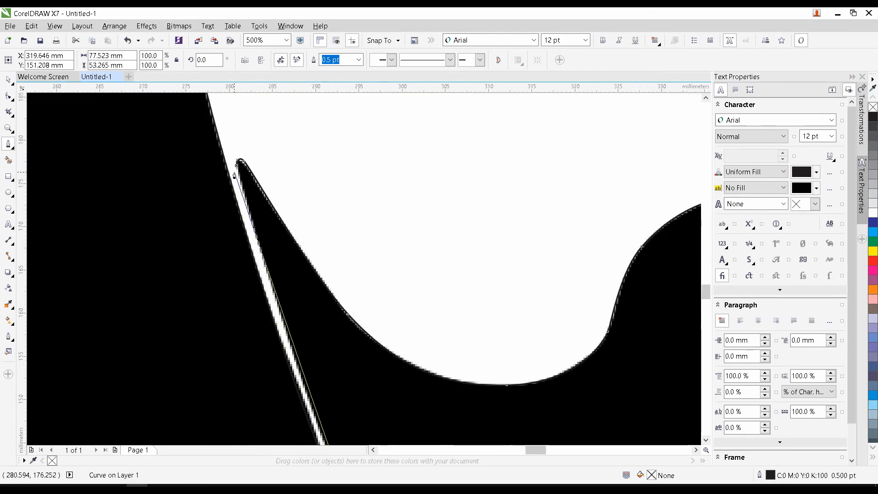
drag(237, 165, 271, 303)
Select the cat bitmap beneath the traced curves and delete it
scroll(331, 272, down, 3)
drag(331, 272, 327, 411)
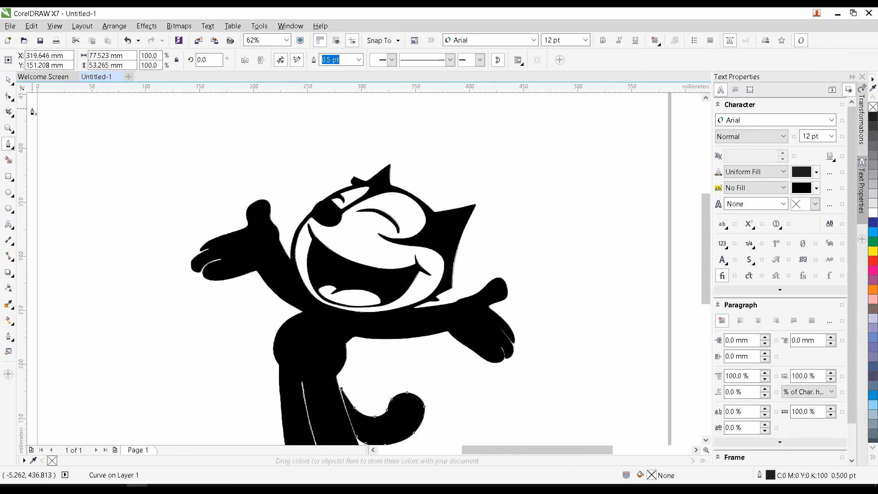
key(space)
click(220, 208)
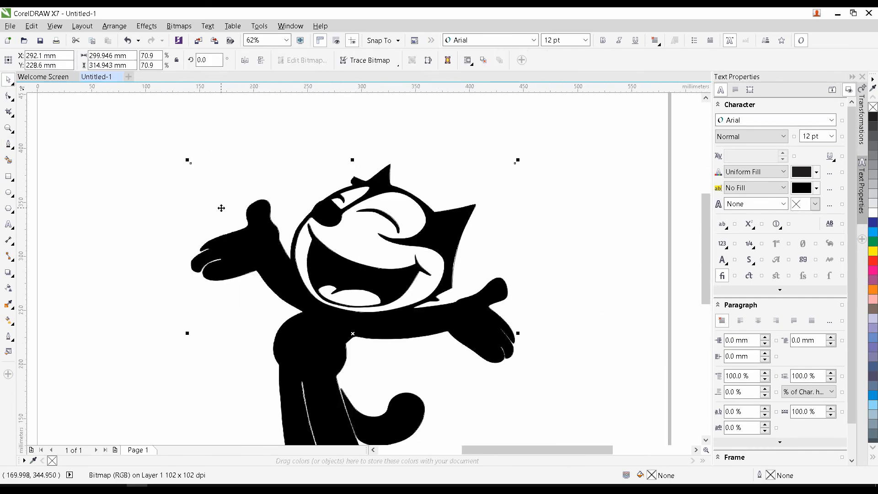
key(Delete)
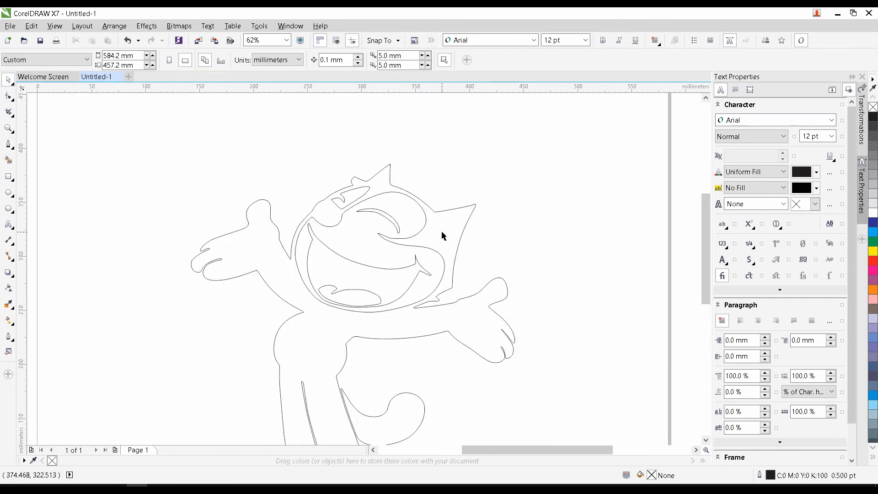
Try filling the cat's outer body outline with black and undo the fill
click(453, 242)
drag(453, 242, 447, 188)
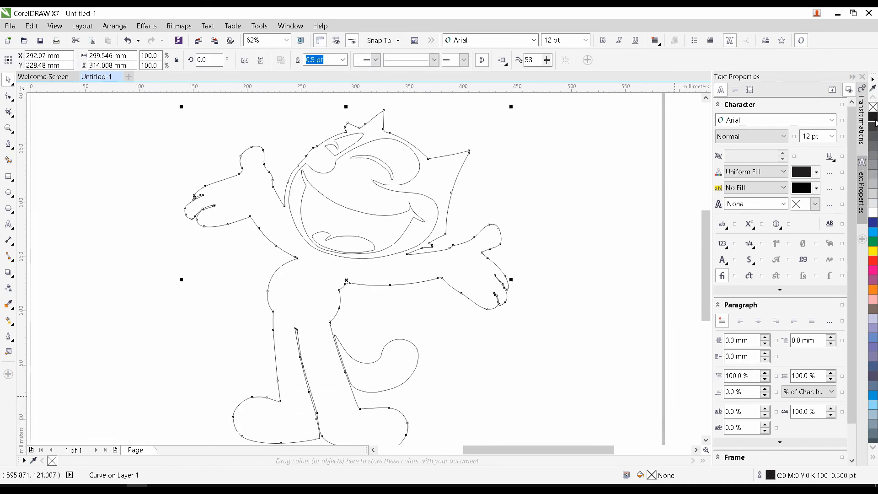
click(873, 118)
drag(500, 205, 519, 229)
key(ctrl+z)
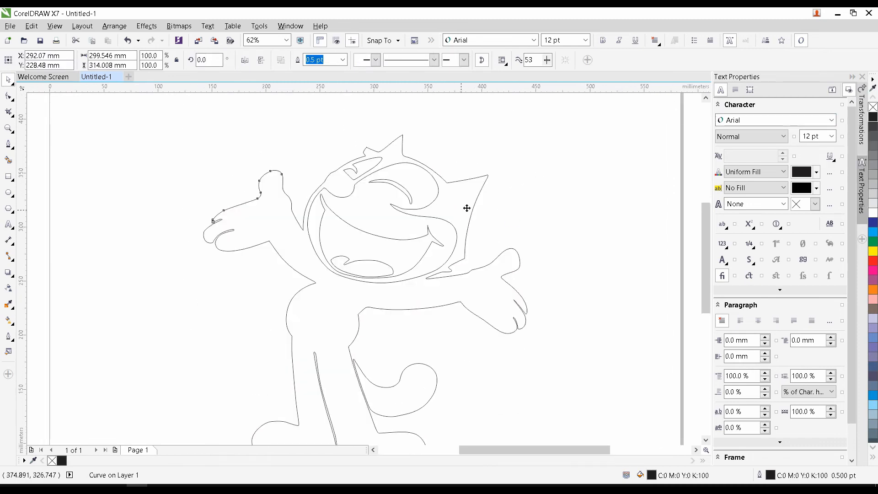
Fill the face shape with white and the closed-eye arc with black
click(418, 192)
click(354, 182)
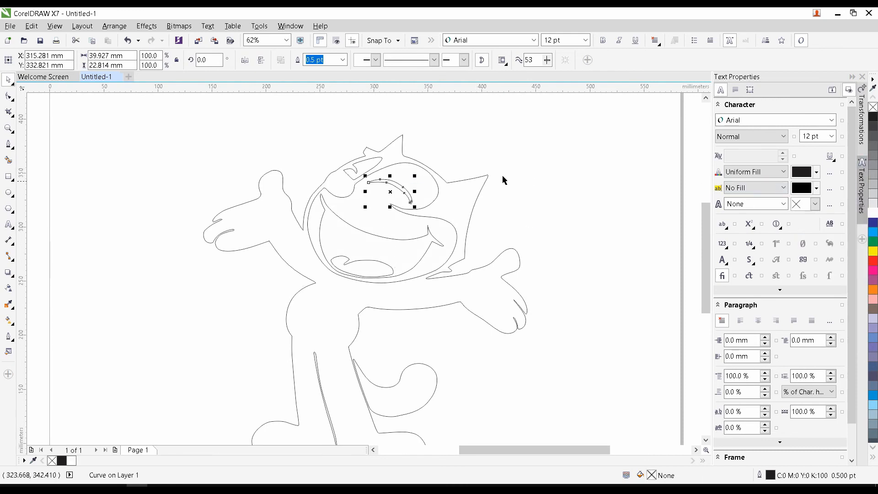
click(872, 117)
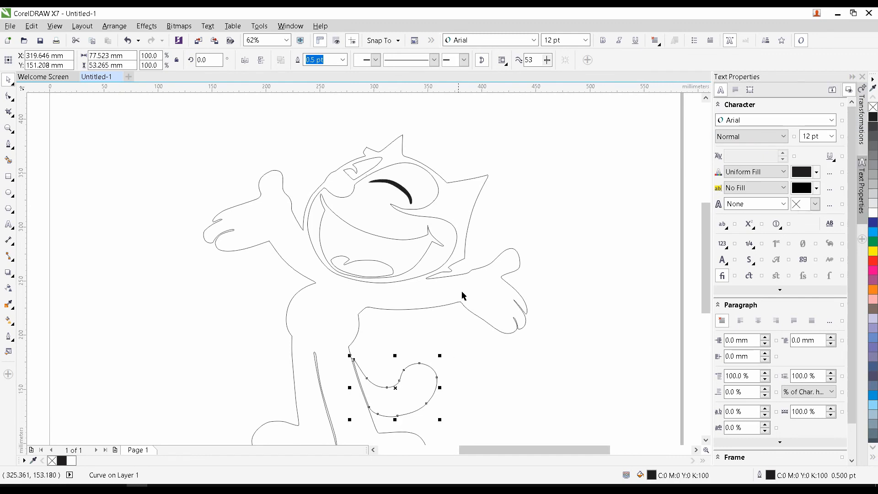
Try filling the tail and the body outline with black together and undo the fill
shift+click(516, 254)
click(873, 118)
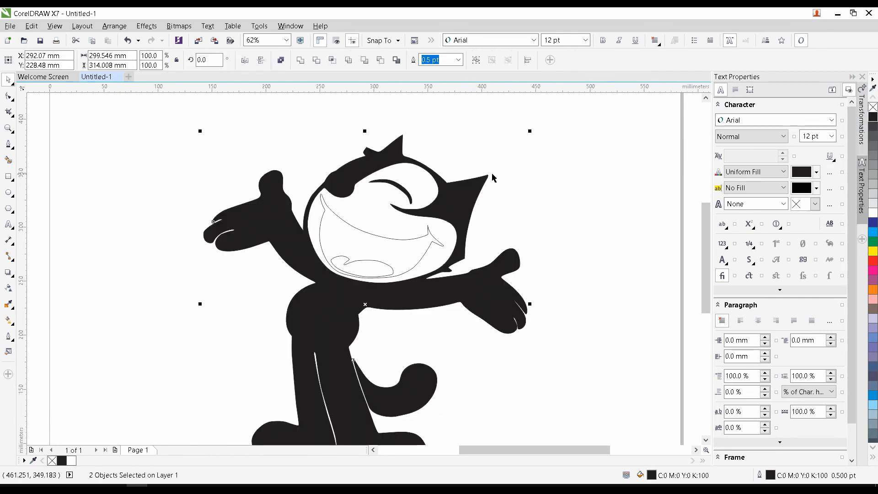
key(ctrl+z)
Fill the open-eye shape beside the nose with white and the outer body outline with black
scroll(370, 177, up, 2)
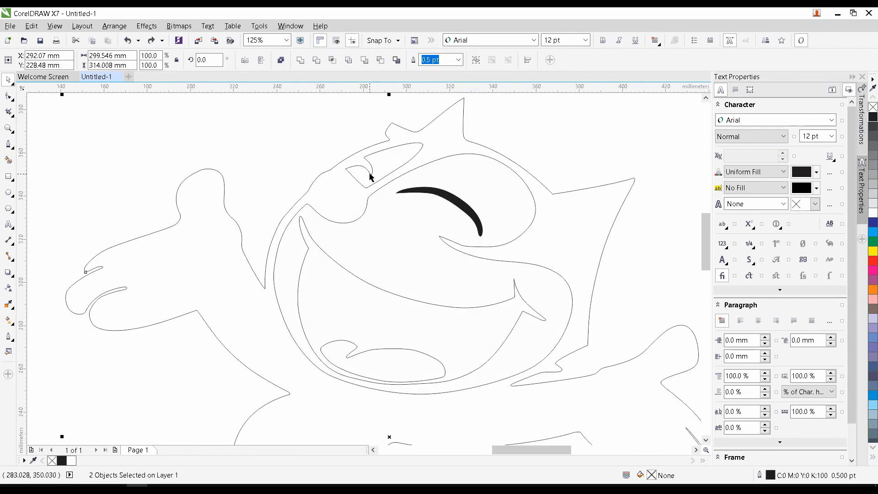
click(370, 177)
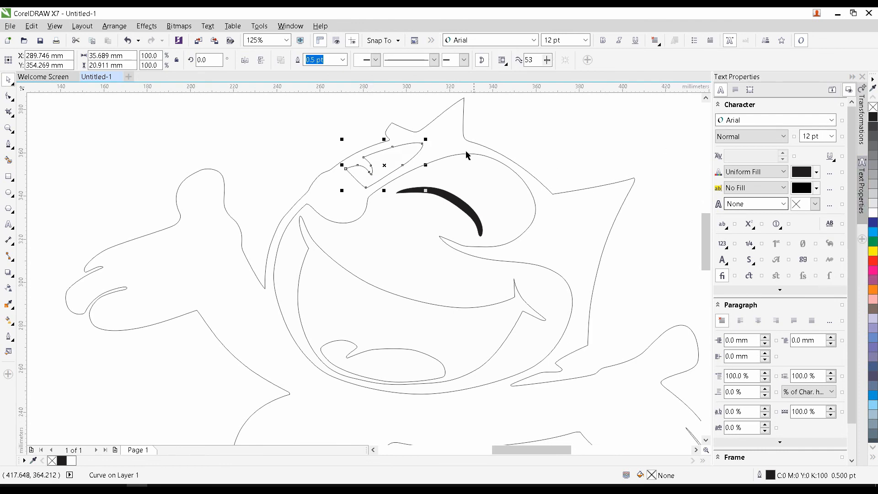
click(442, 125)
scroll(441, 125, down, 2)
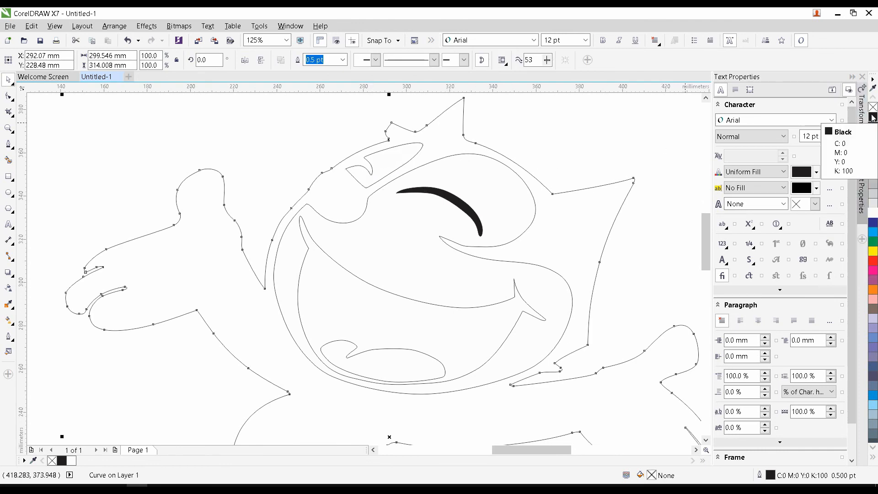
click(873, 117)
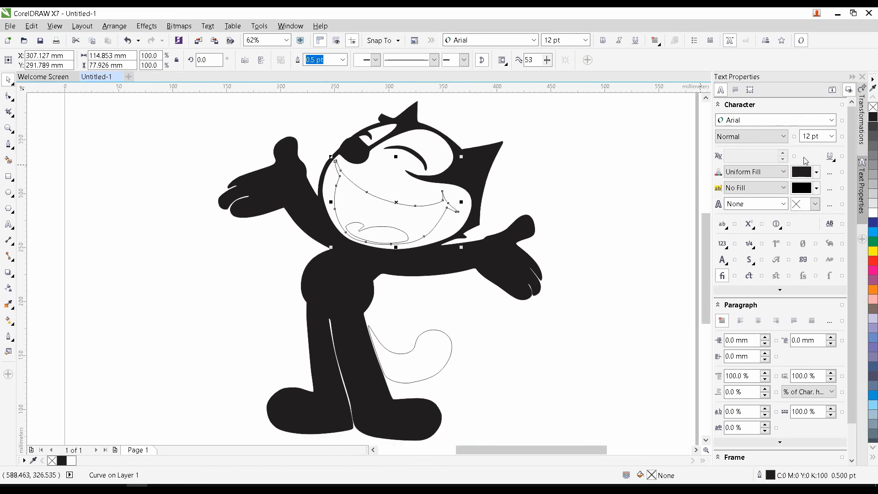
Fill the mouth shape and the tail shape with black
click(873, 117)
click(607, 173)
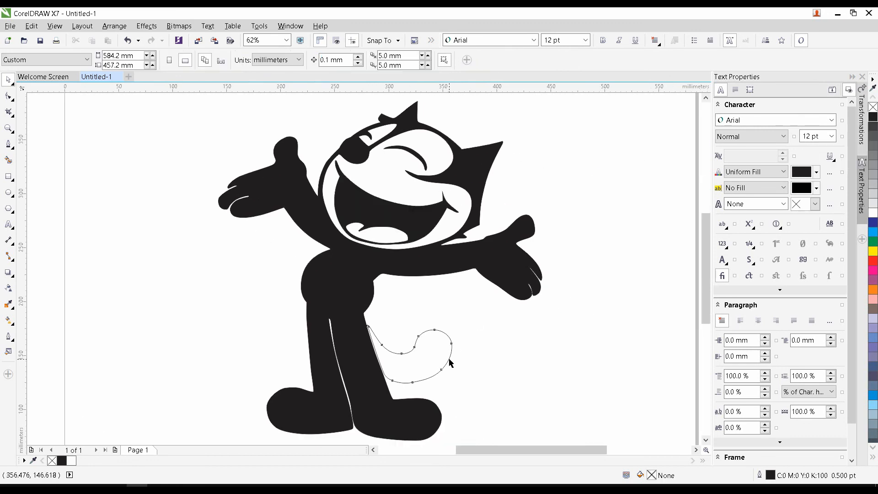
click(452, 349)
click(872, 117)
scroll(614, 214, down, 4)
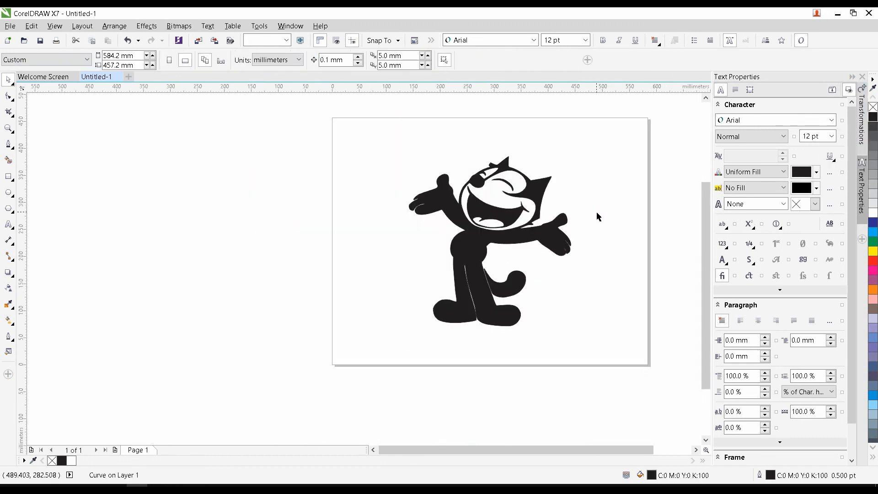